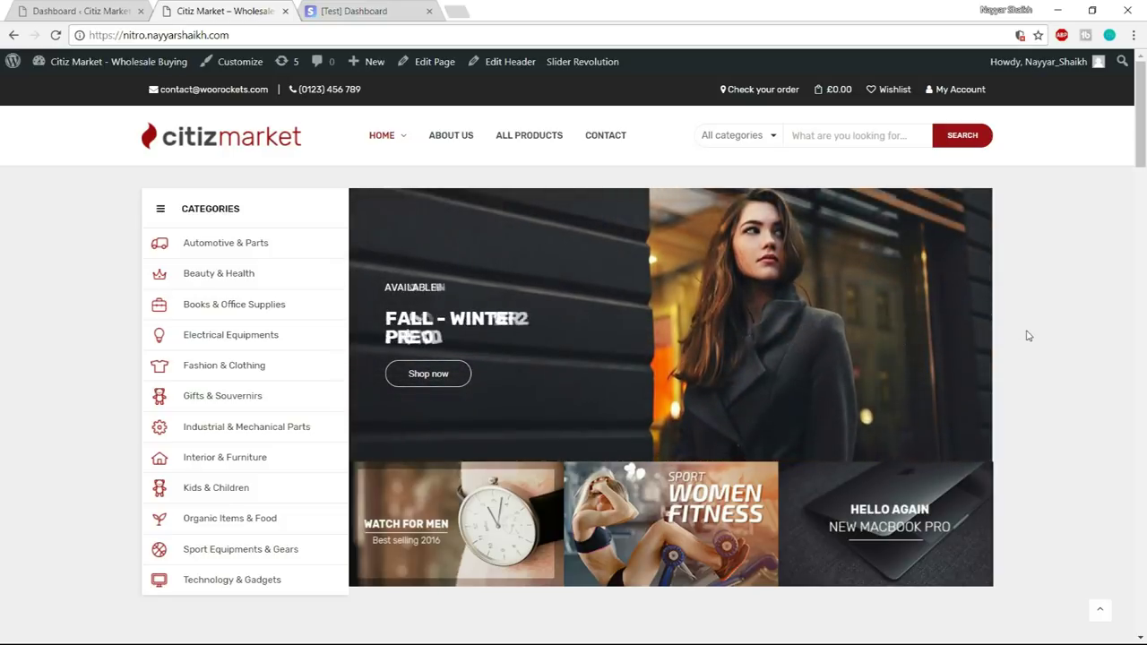
- Add the 3/4 Retro Open Face Helmet to the cart from the All Products page
scroll(1029, 335, down, 4)
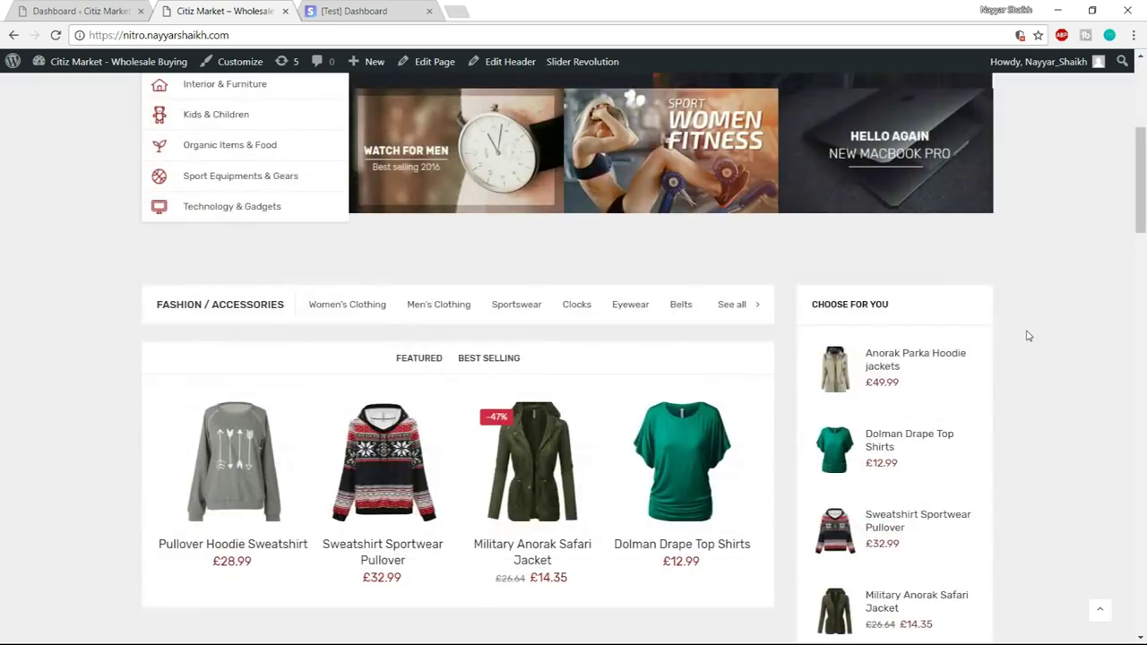
scroll(1029, 335, up, 4)
scroll(1028, 335, down, 8)
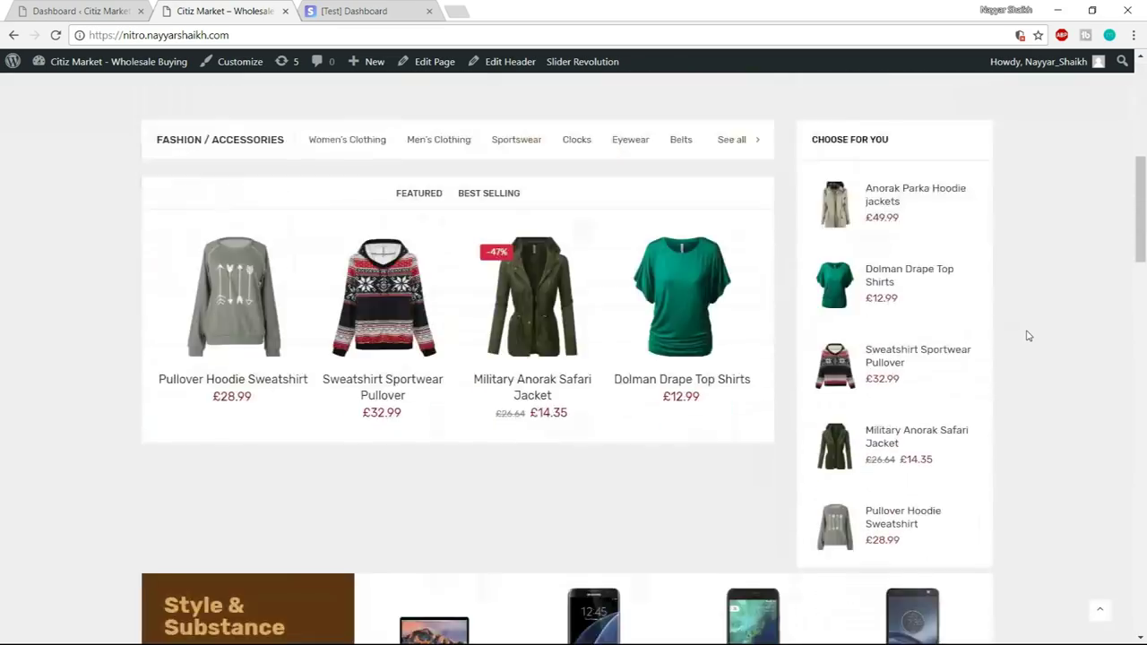
scroll(1029, 335, down, 15)
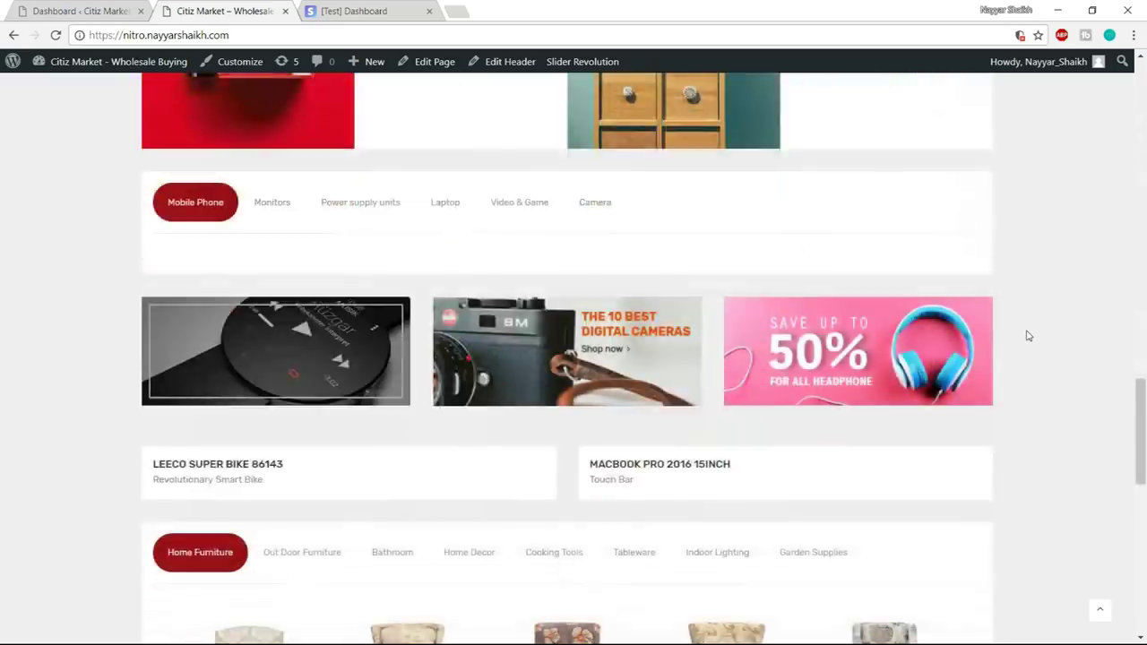
scroll(1030, 351, up, 20)
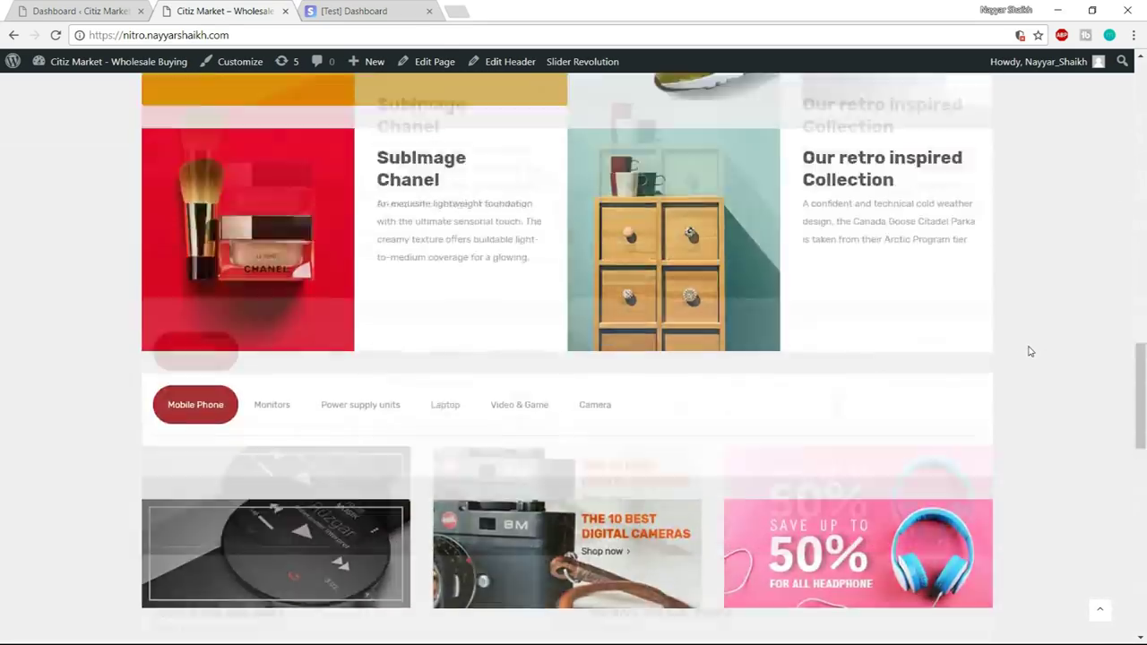
scroll(1030, 351, up, 3)
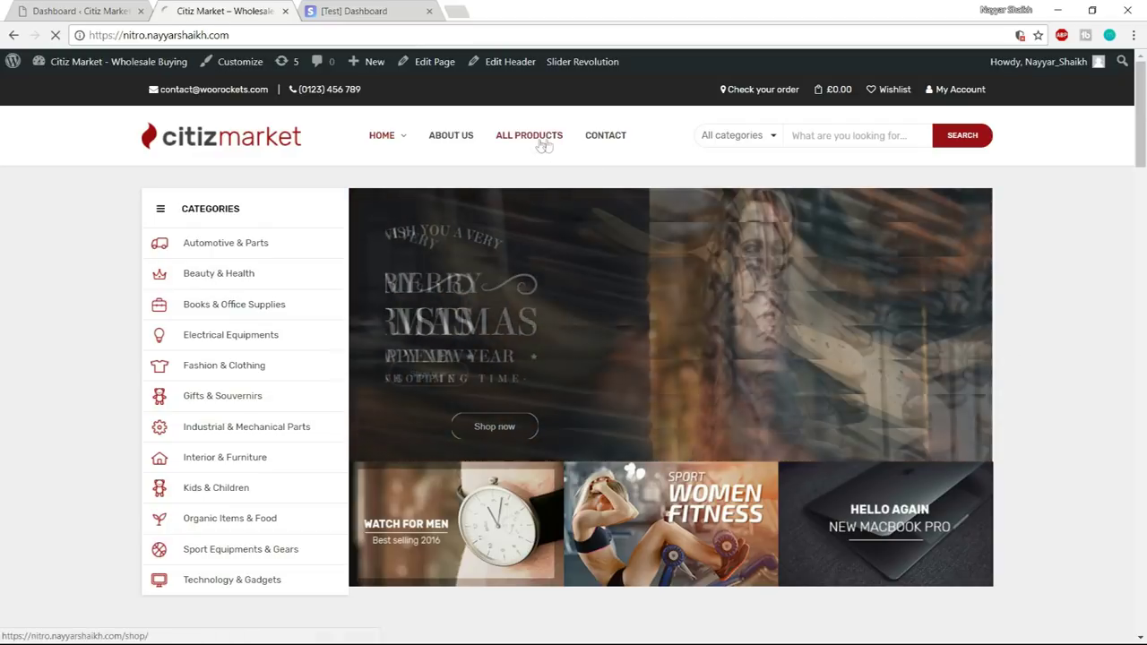
click(545, 146)
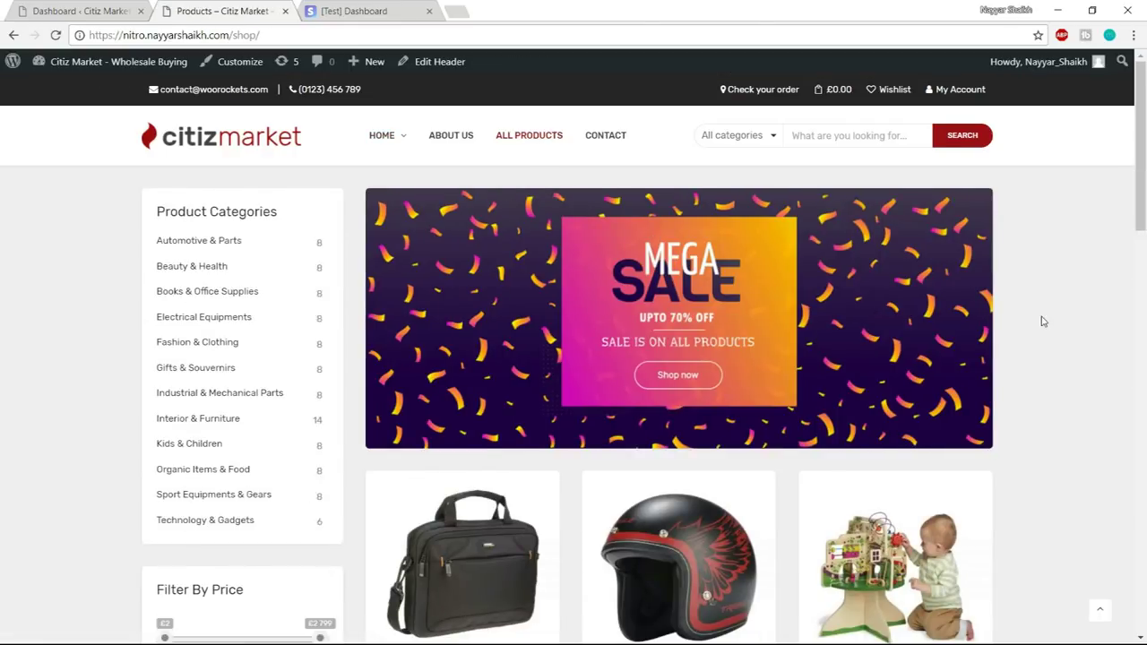
scroll(1042, 321, down, 2)
mouse_move(739, 386)
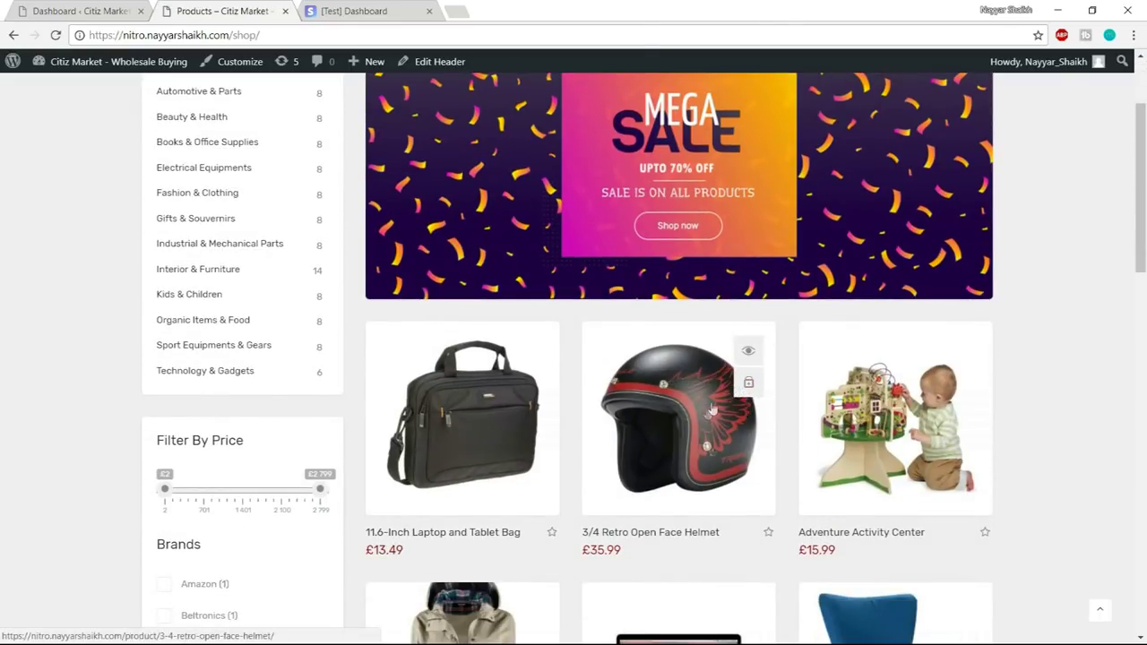
click(749, 390)
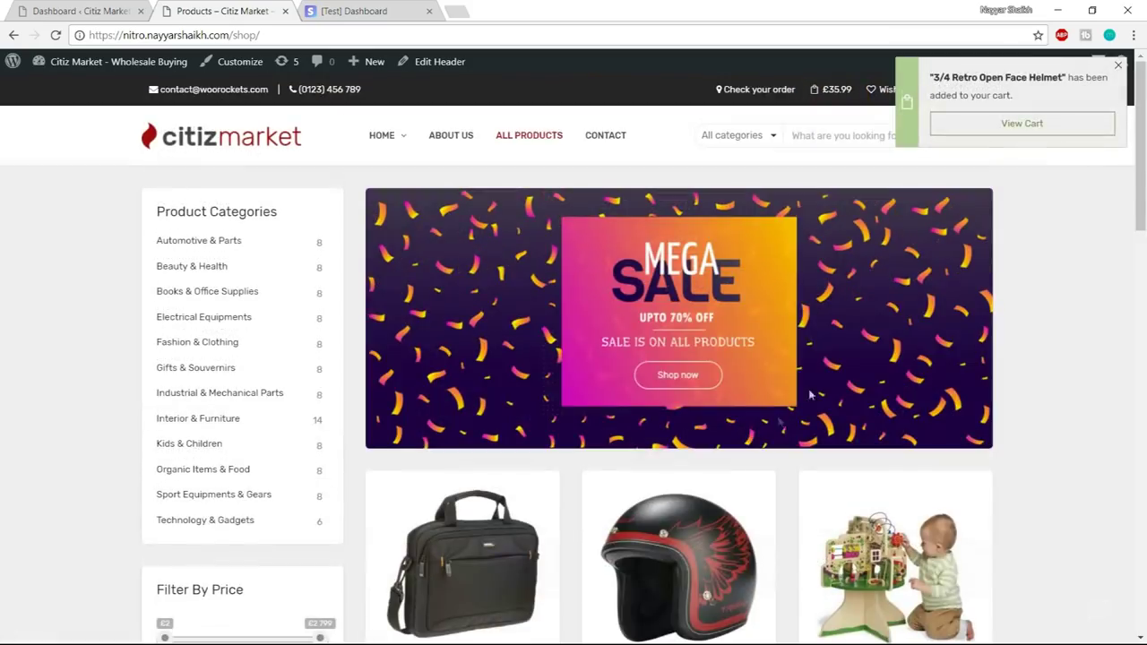
- Take the £35.99 helmet from the cart through checkout and proceed to PayPal
click(1019, 126)
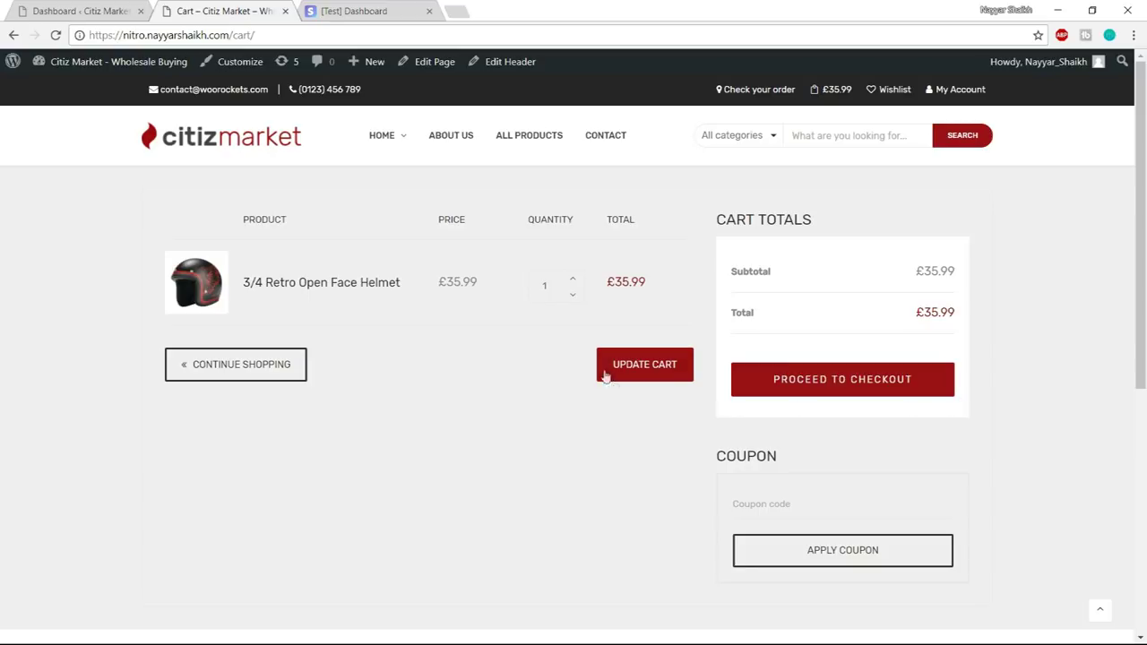
click(839, 386)
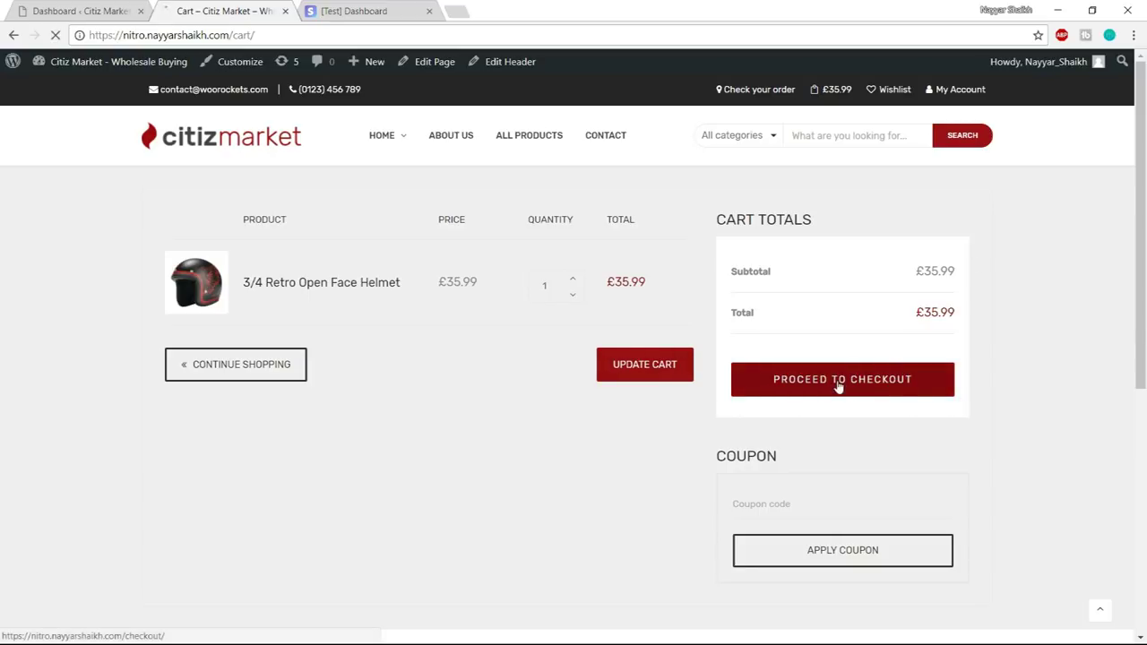
scroll(883, 406, down, 1)
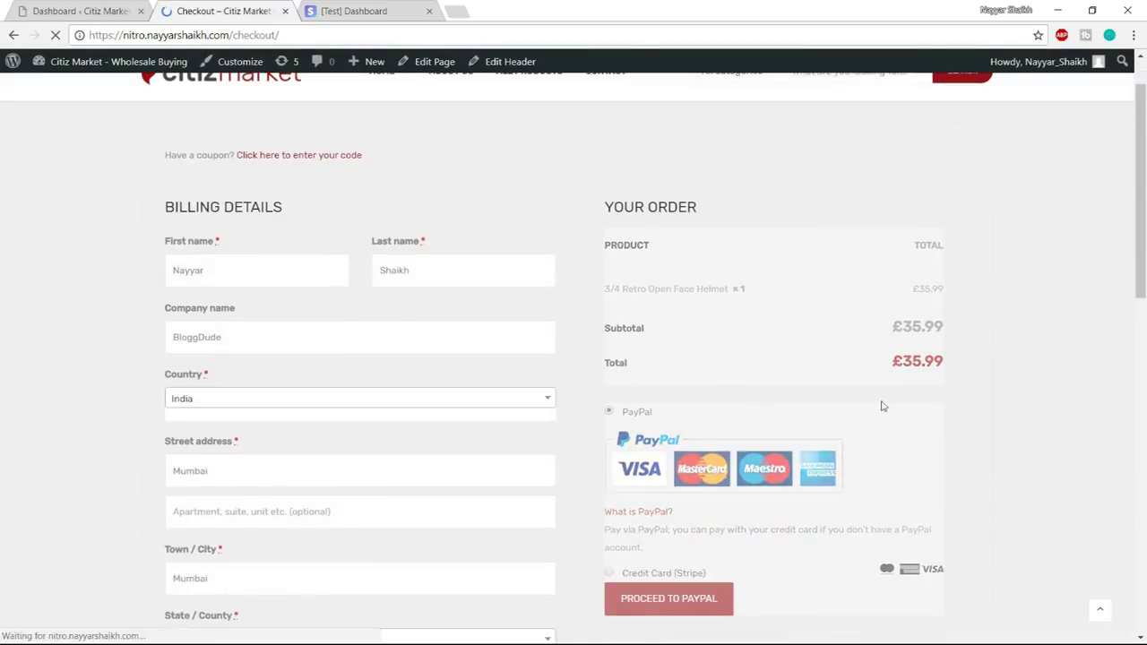
scroll(883, 406, down, 1)
scroll(616, 316, down, 1)
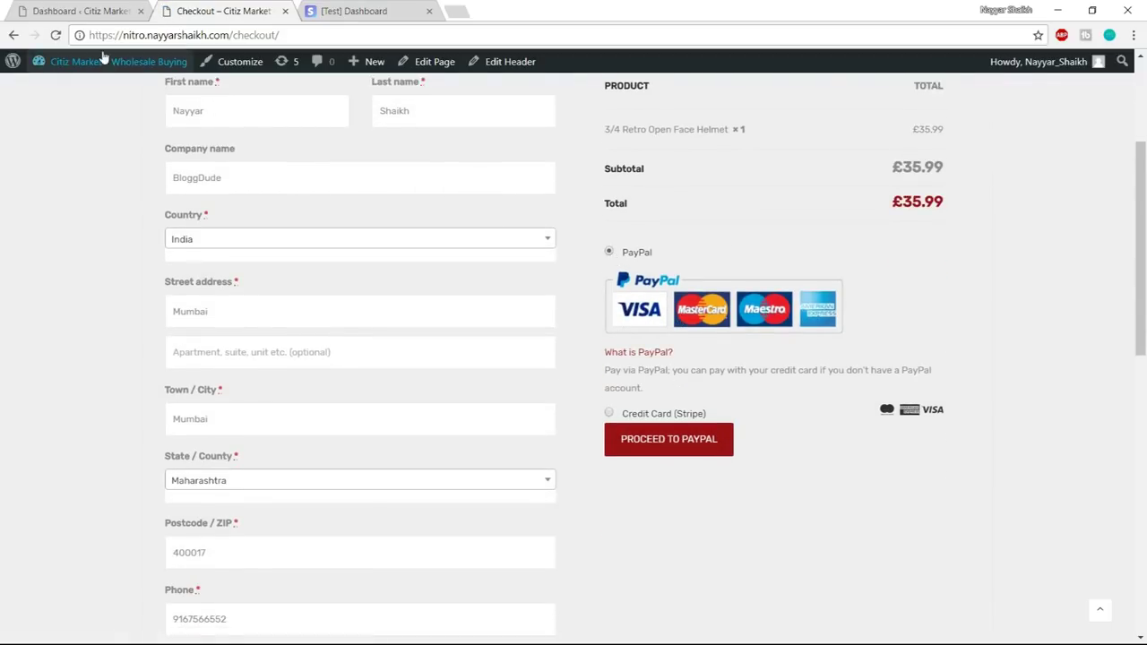
drag(116, 35, 238, 35)
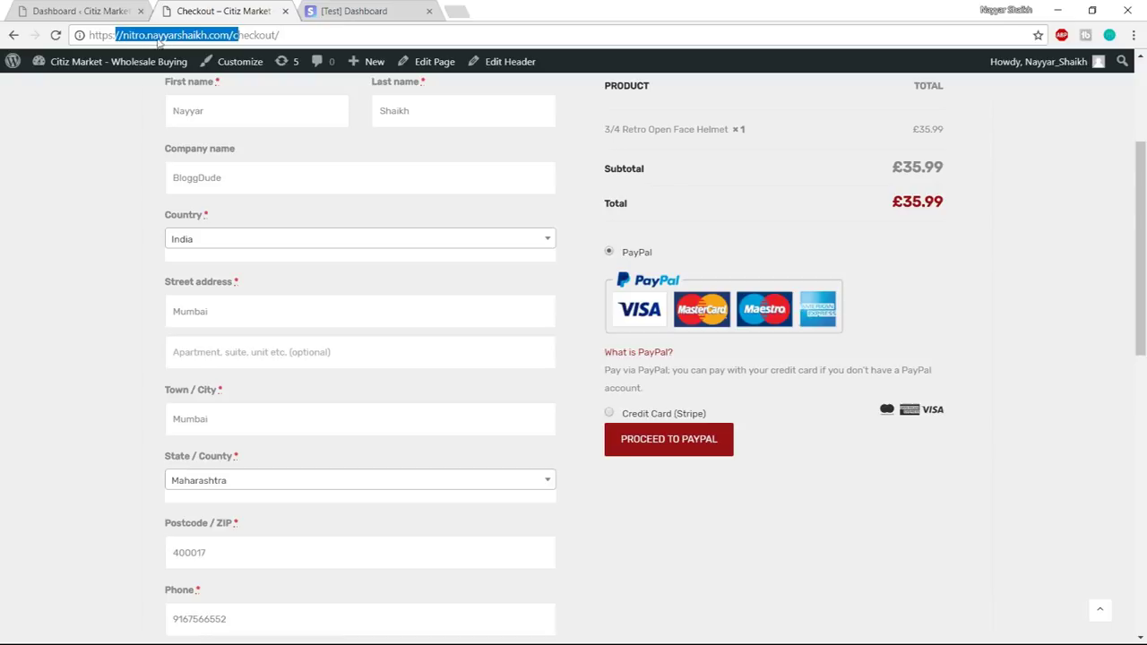
click(980, 314)
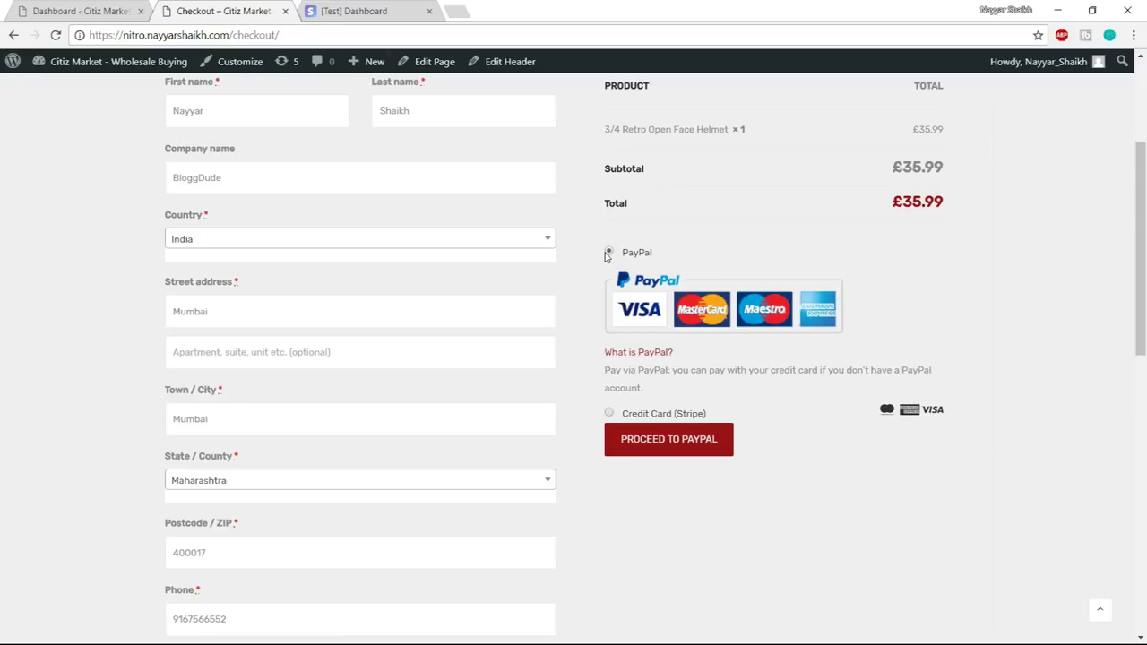
click(643, 446)
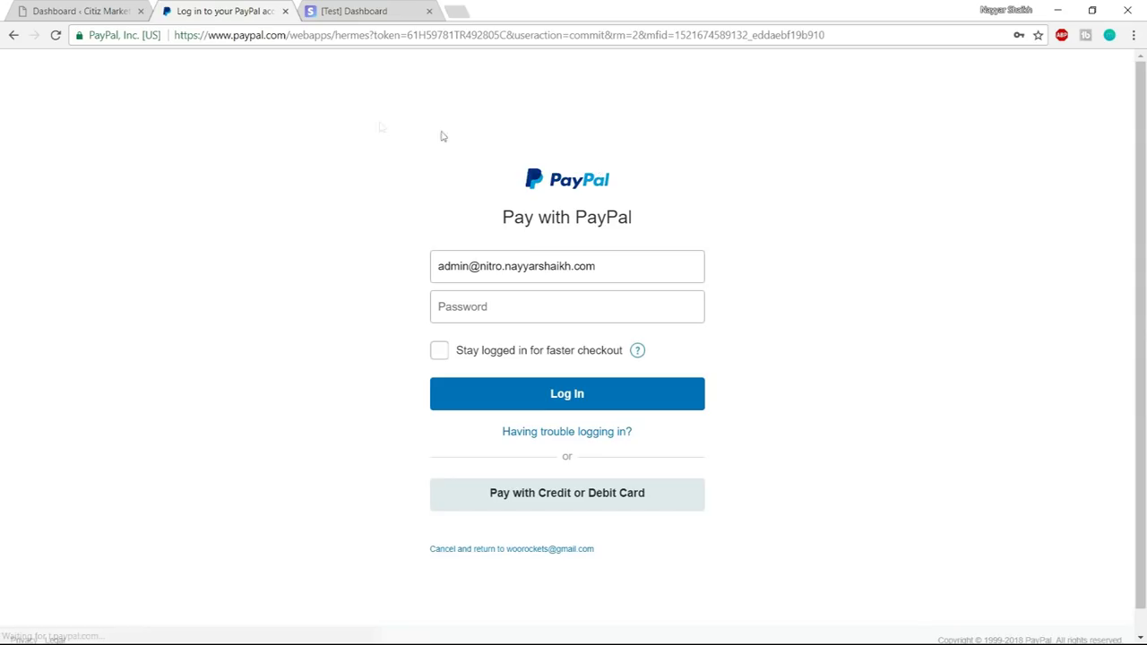
- Look over PayPal's credit or debit card form, then go back twice to the store checkout
drag(208, 35, 310, 33)
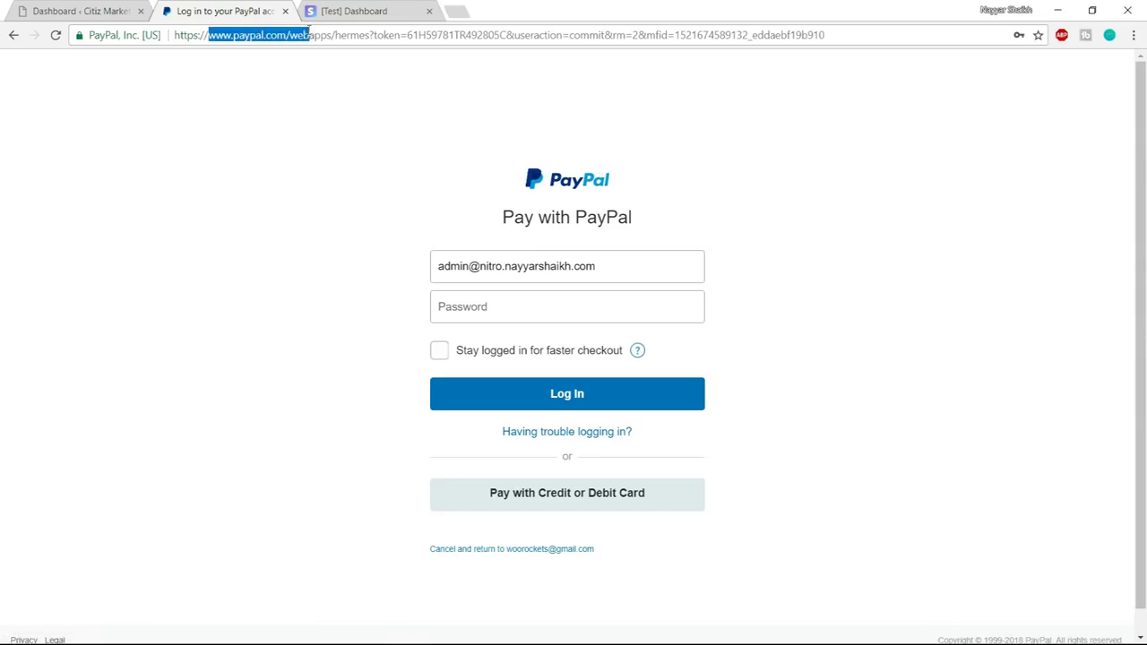
click(303, 71)
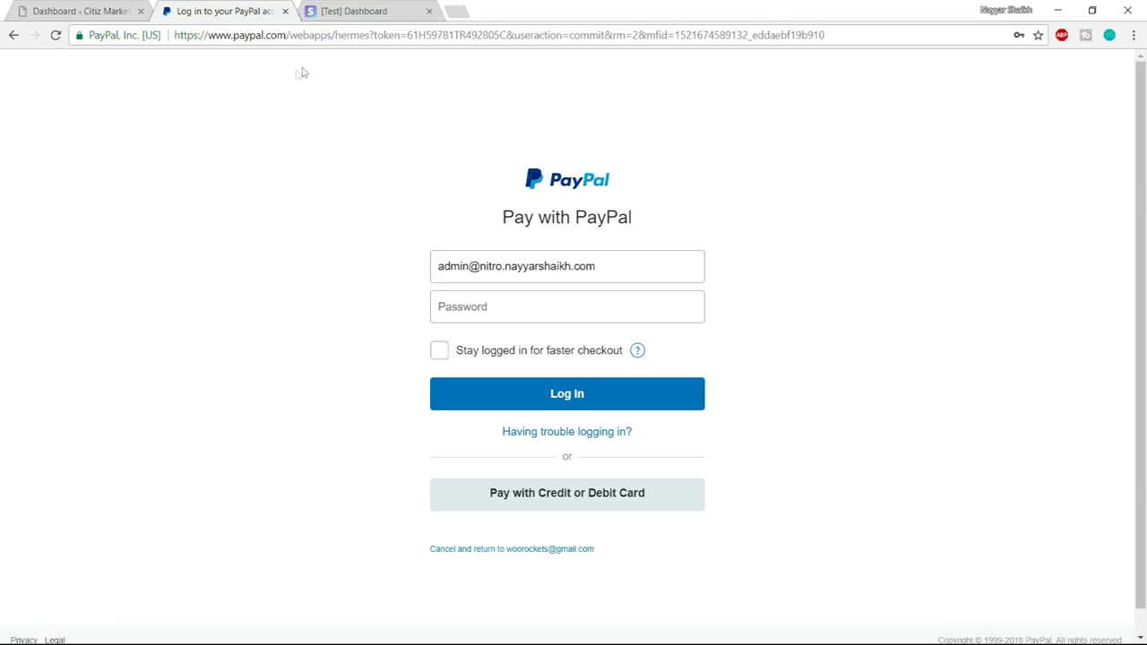
click(551, 506)
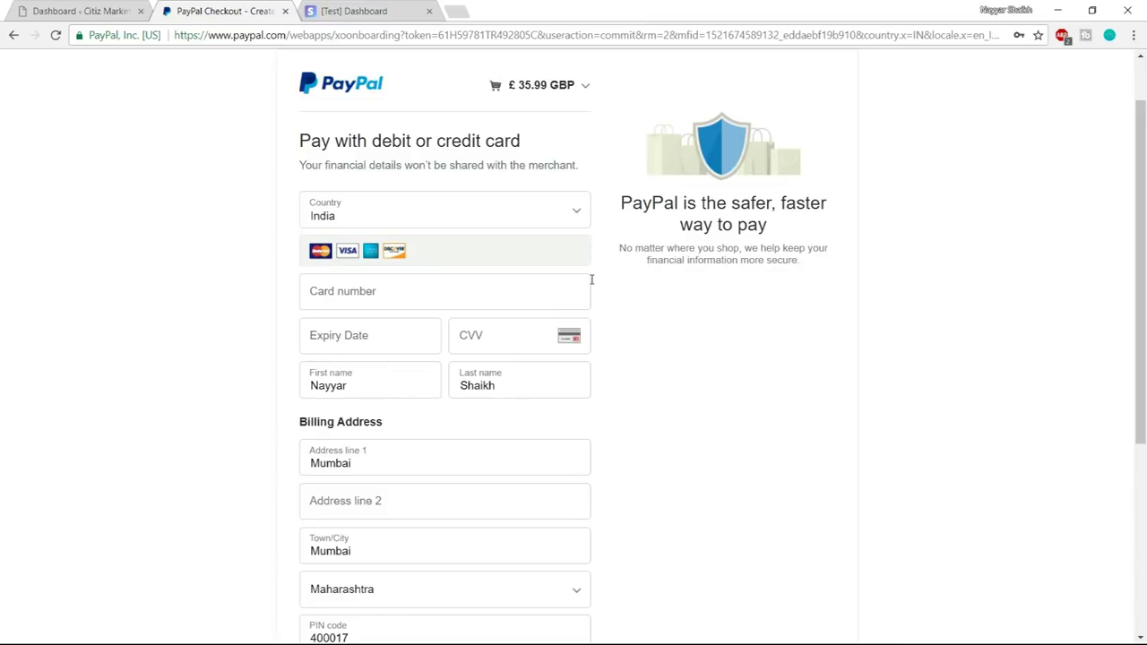
scroll(730, 430, down, 4)
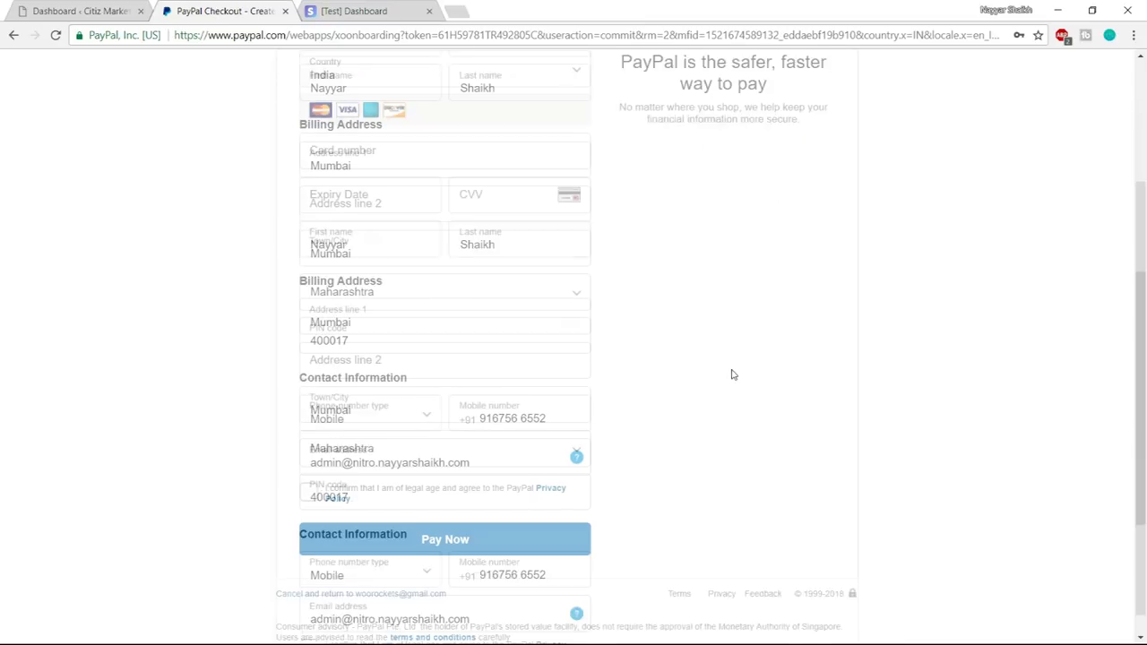
scroll(732, 430, up, 5)
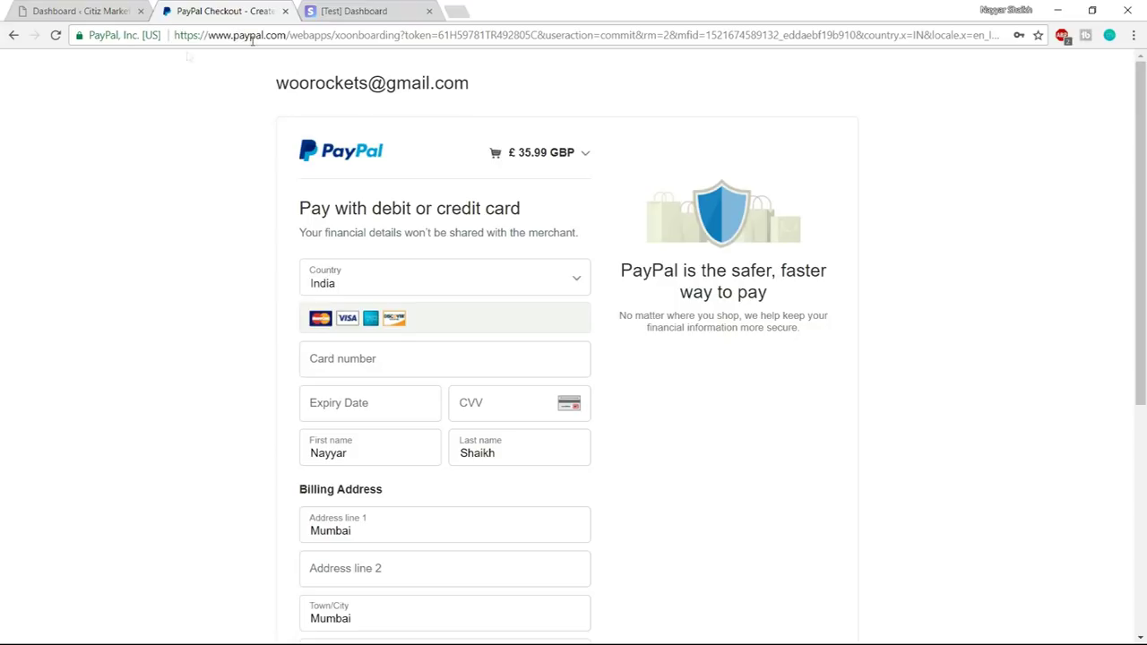
click(14, 36)
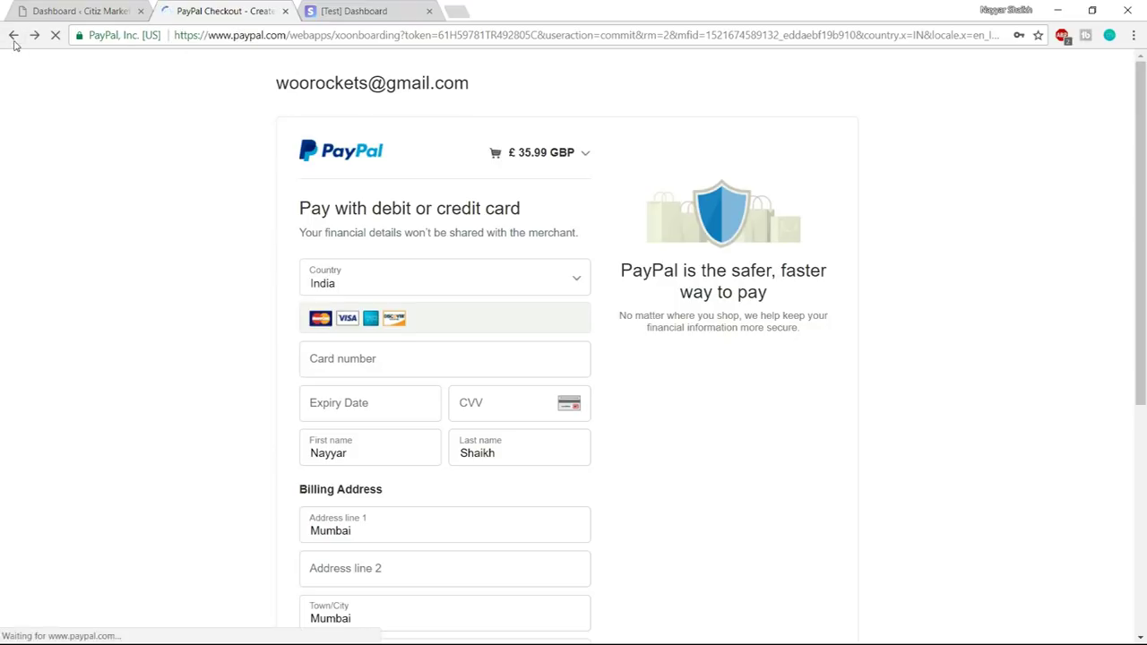
click(13, 36)
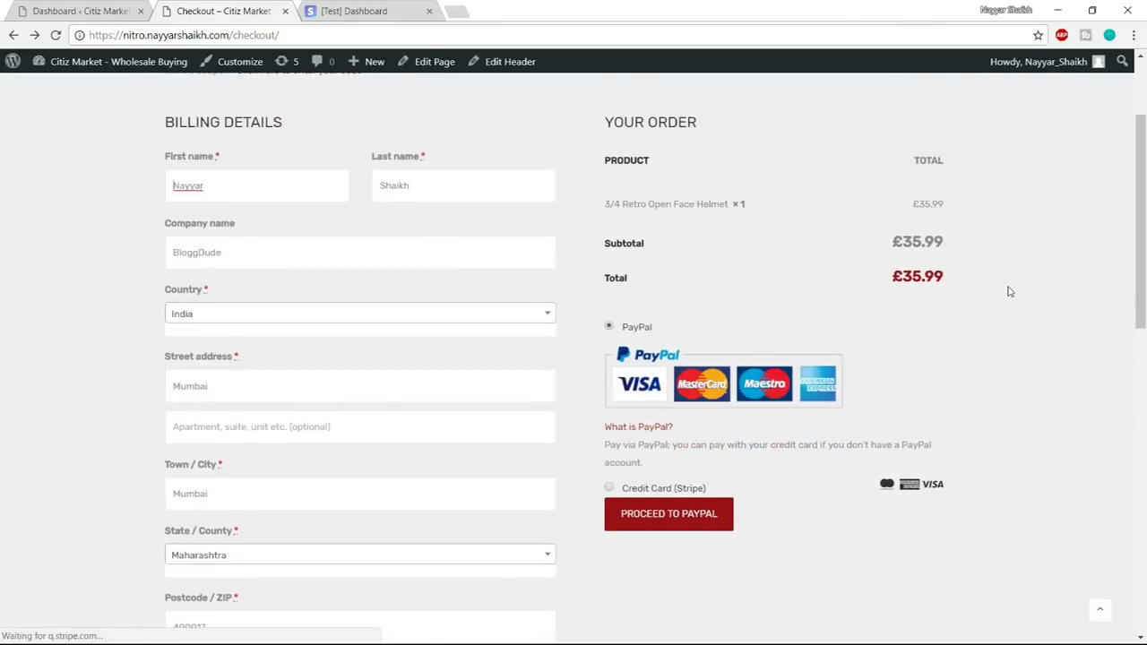
- Pay by Credit Card (Stripe) with expiry 01/24 and CVC 123, and place the order
scroll(1010, 291, down, 2)
click(610, 338)
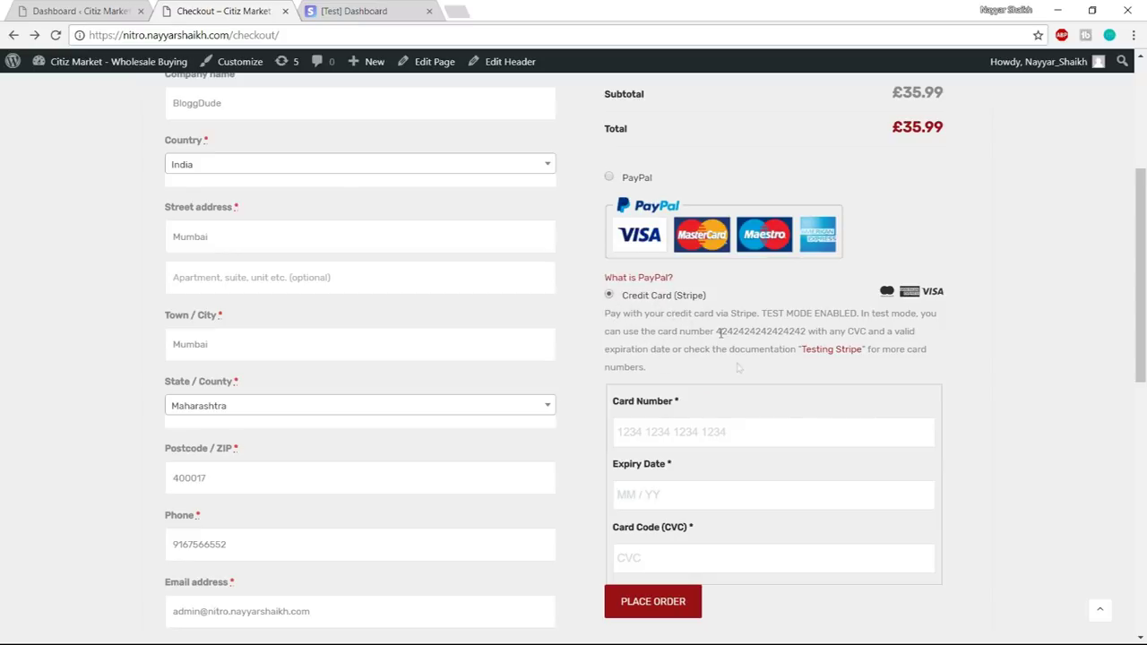
scroll(738, 403, down, 1)
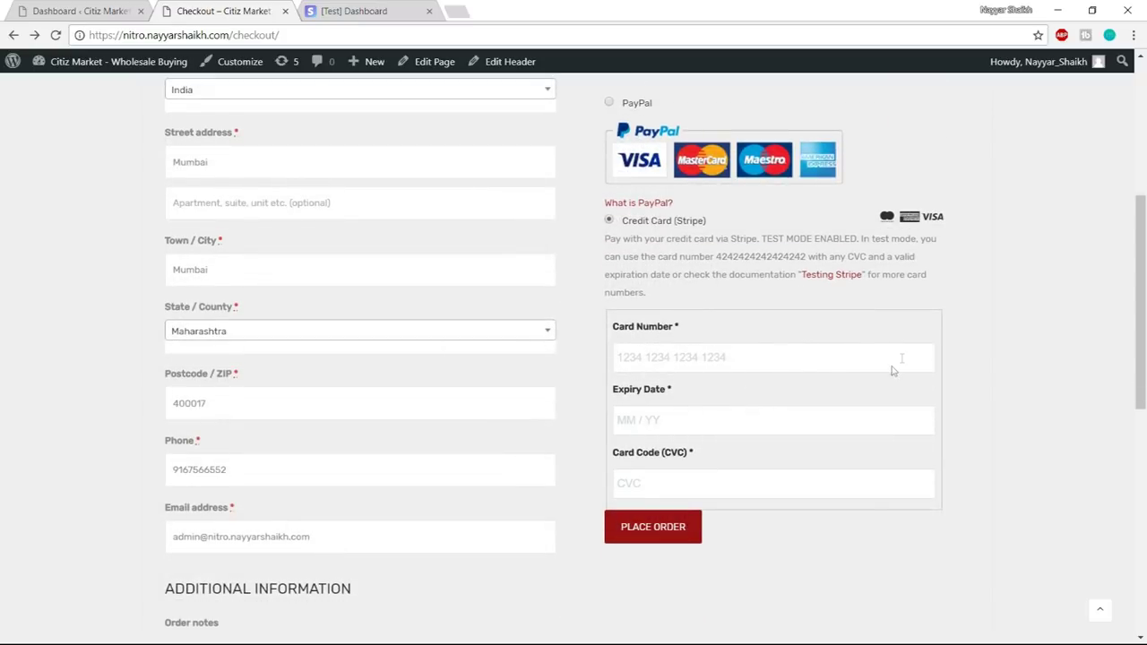
text(4242 4242 4242 4242)
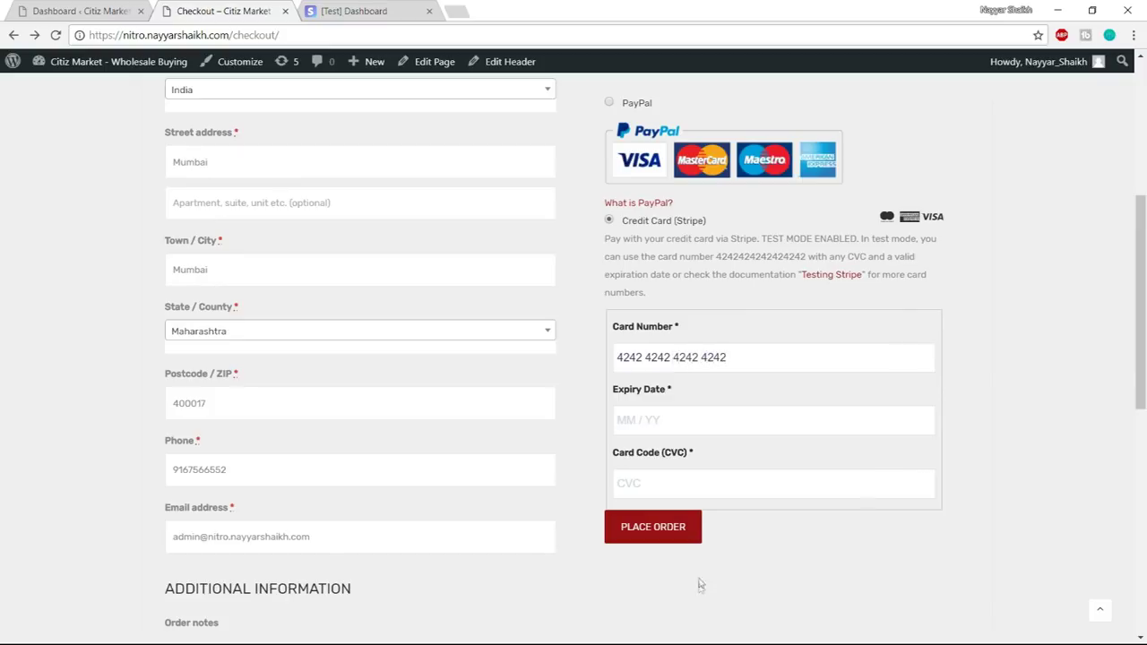
click(743, 428)
text(012)
click(671, 529)
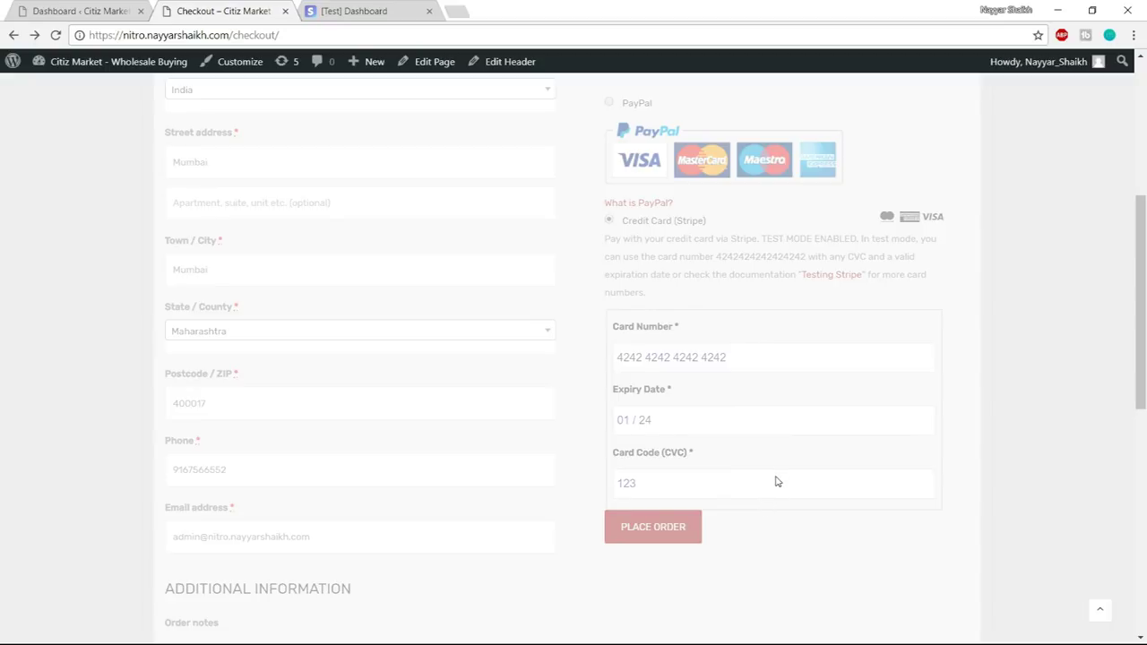
- Review the order-received page confirming the £35.99 helmet order
scroll(777, 482, down, 1)
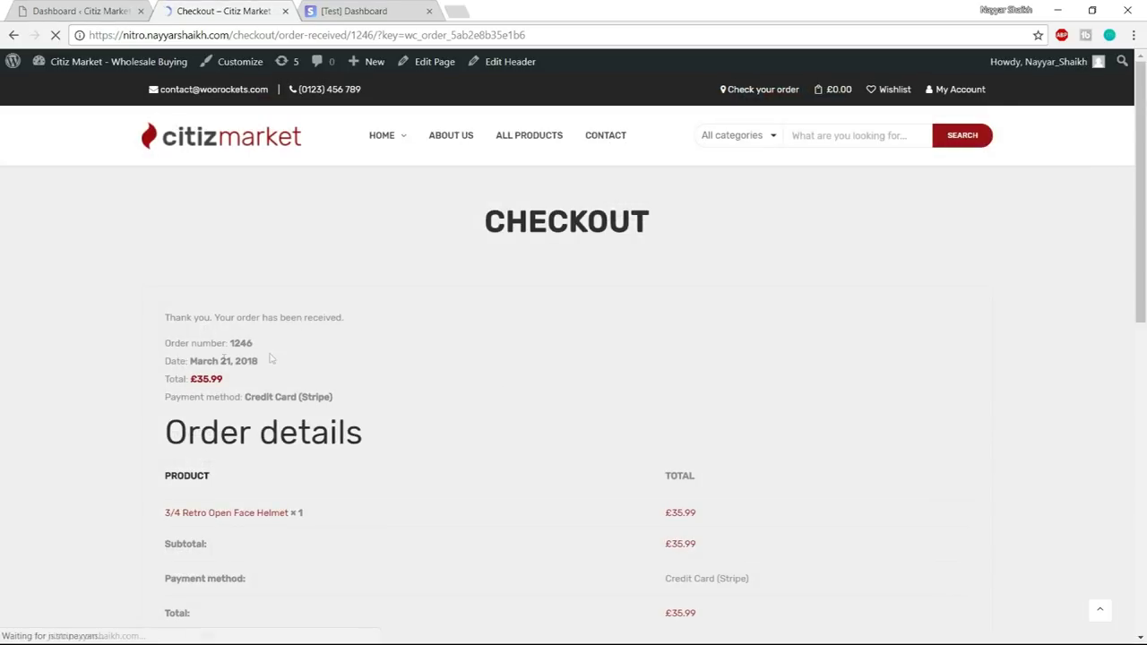
drag(168, 320, 384, 320)
click(327, 340)
scroll(324, 362, down, 2)
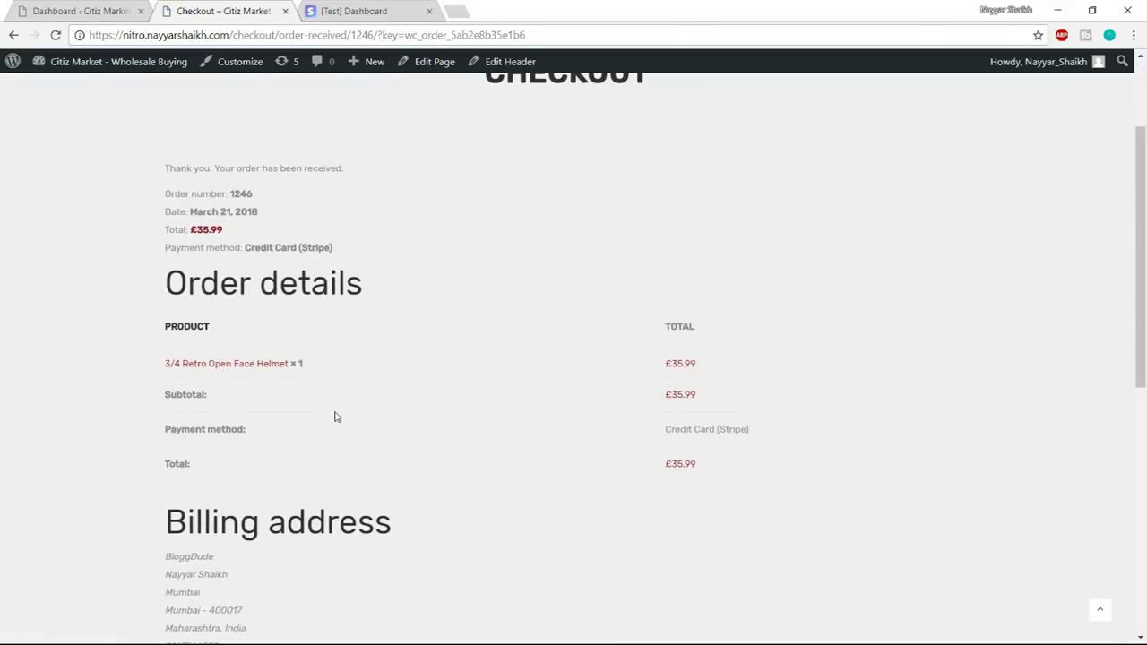
scroll(340, 421, up, 2)
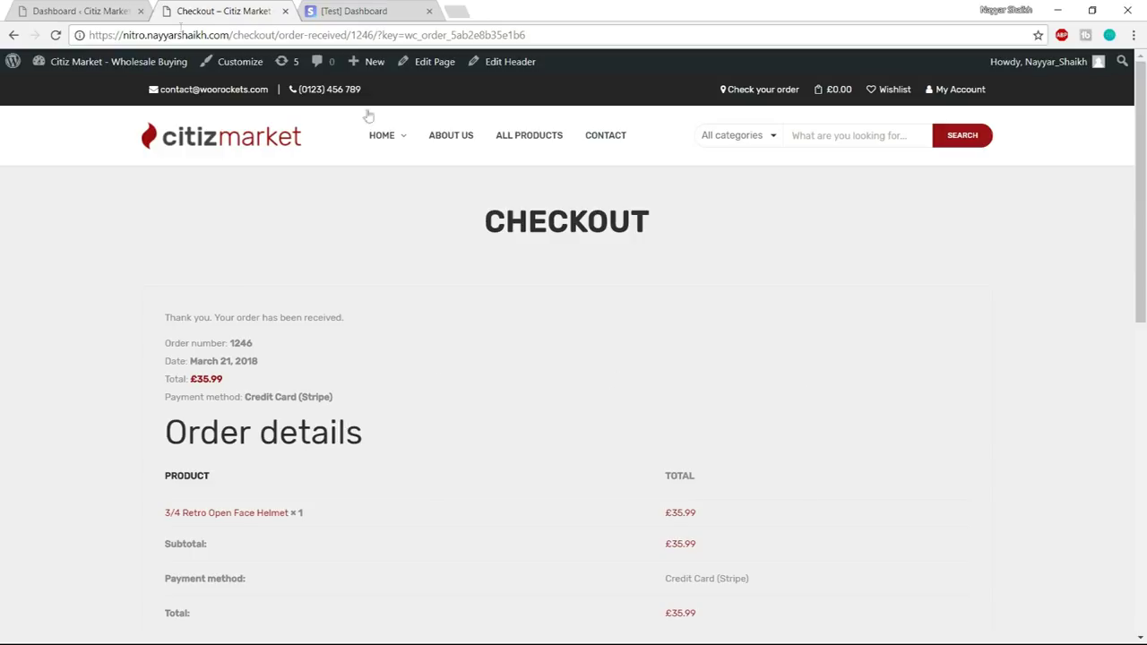
- Return to the WordPress dashboard and search Add New plugins for 'stripe'
click(90, 13)
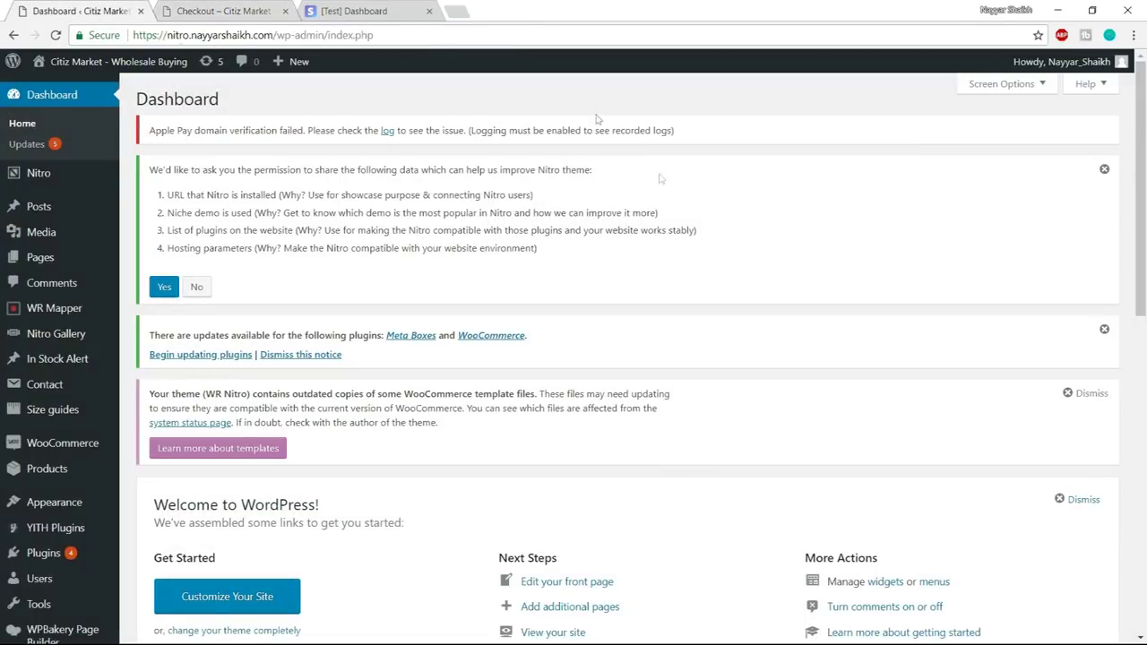
scroll(755, 243, down, 1)
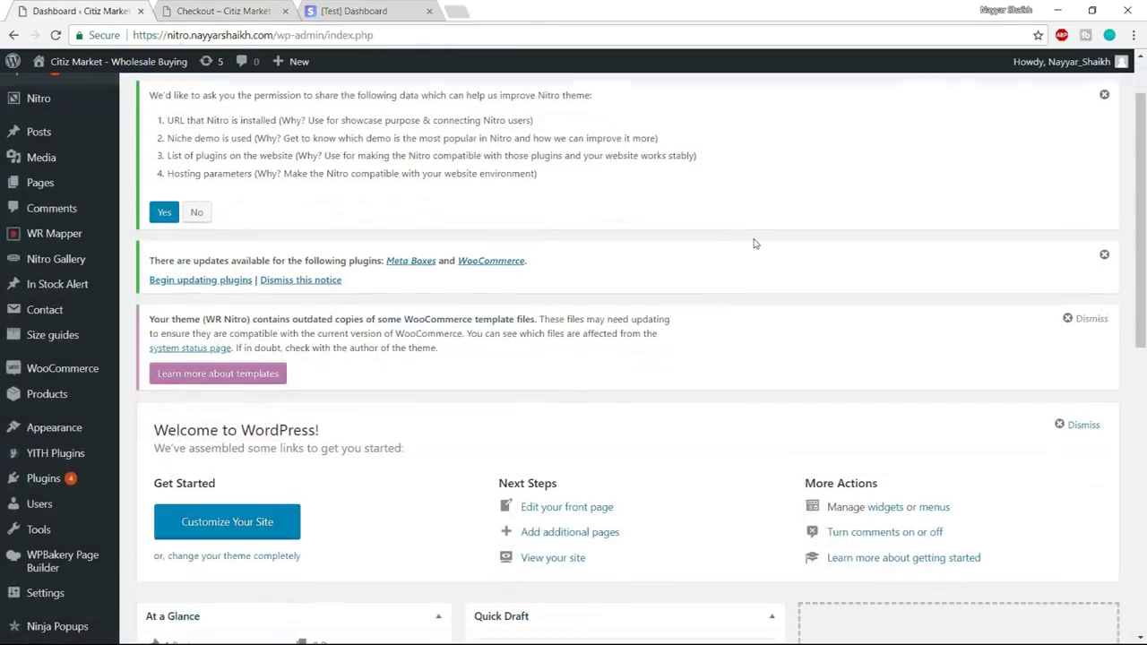
scroll(755, 243, down, 2)
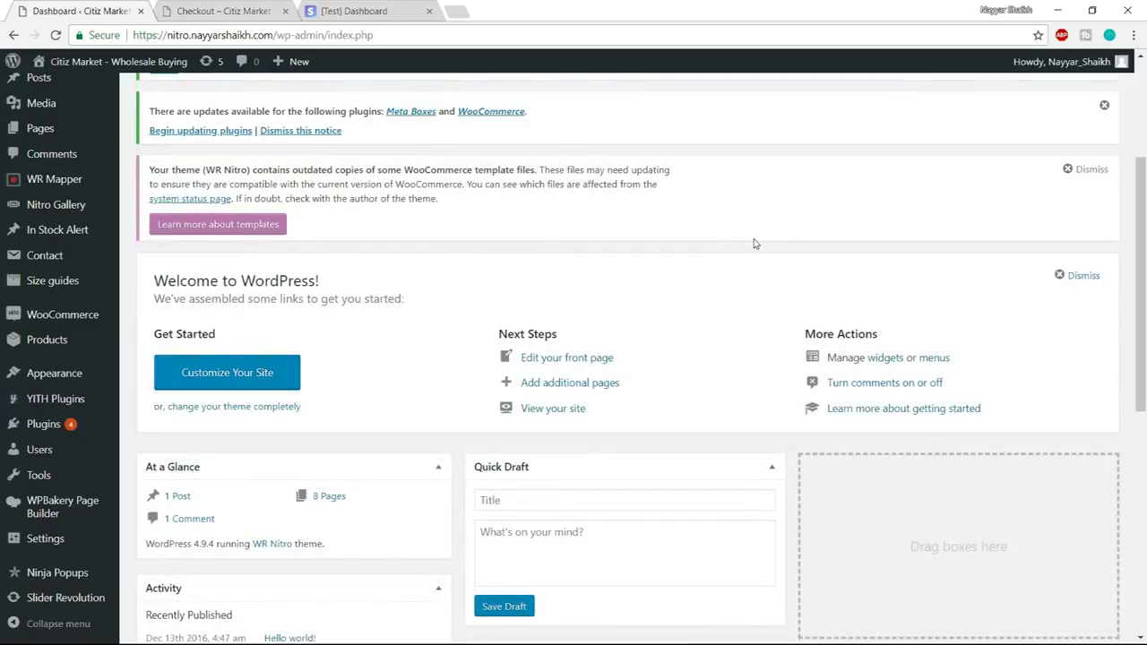
mouse_move(43, 429)
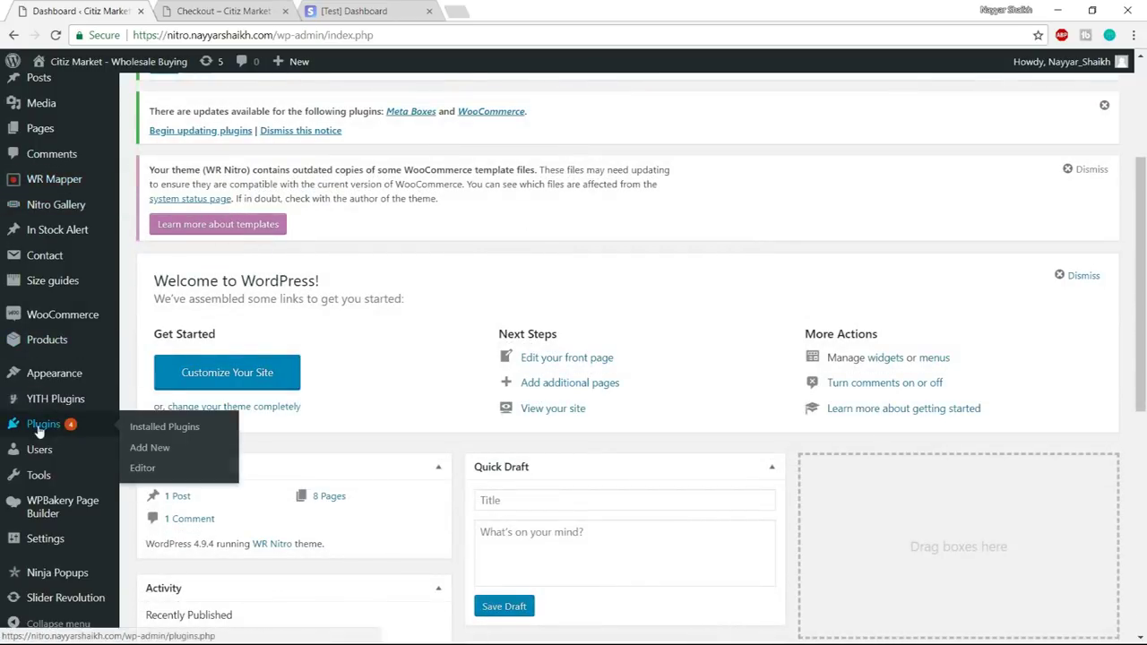
click(151, 449)
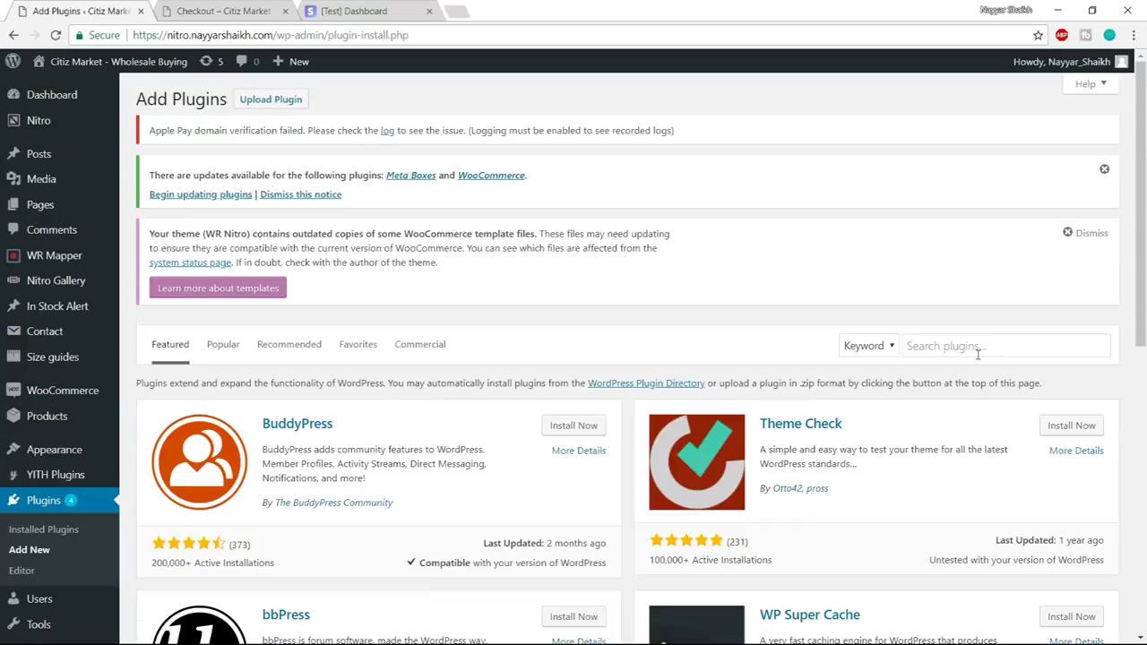
text(stripe)
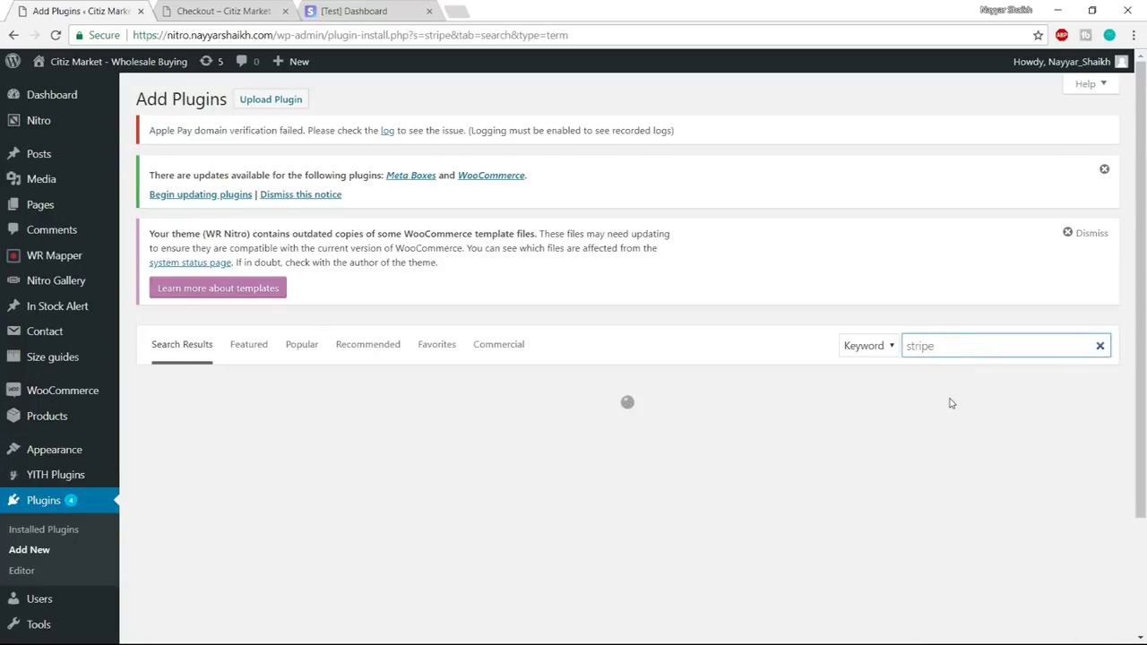
- Check that WooCommerce's Stripe Payment Gateway plugin appears in the results marked Active
scroll(952, 404, down, 5)
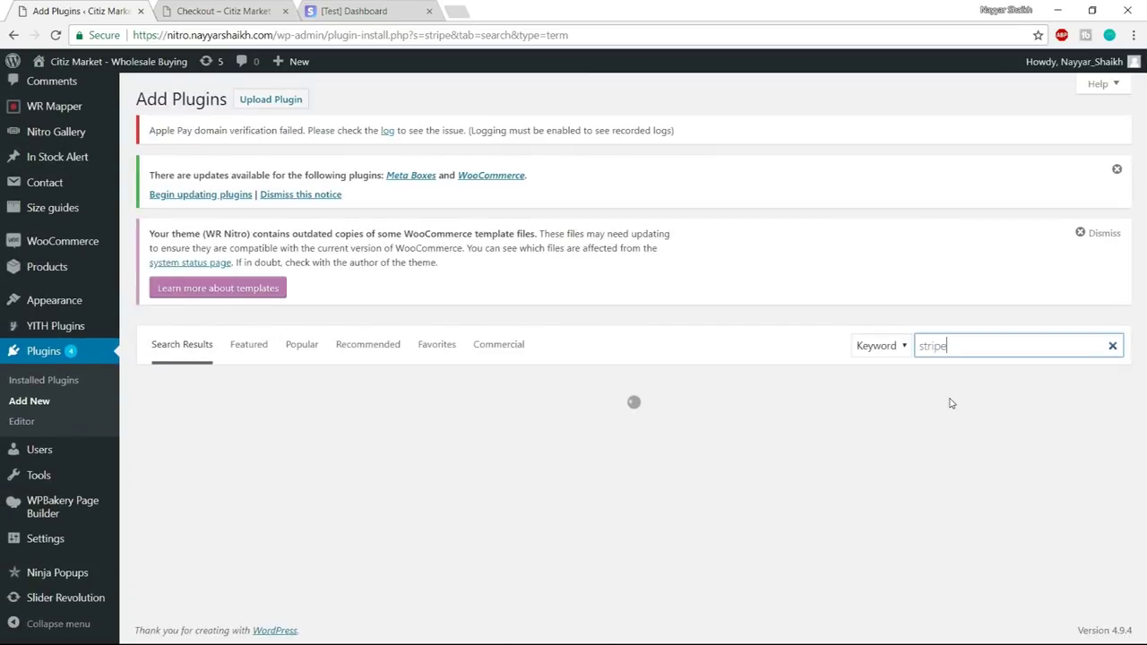
scroll(807, 413, down, 3)
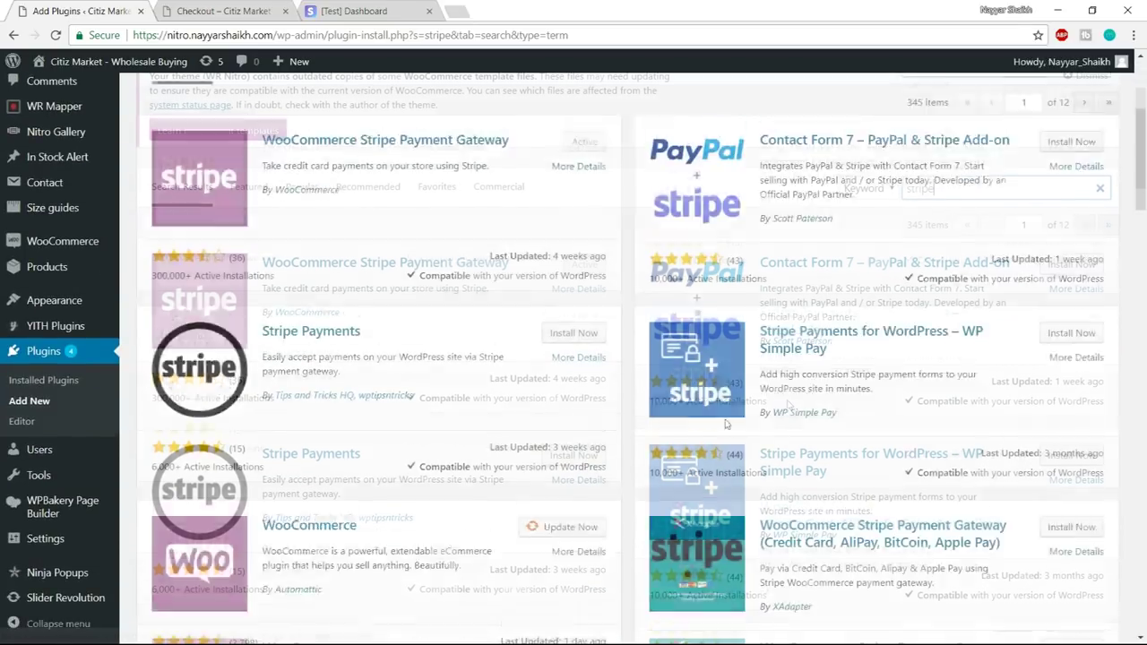
scroll(727, 424, down, 8)
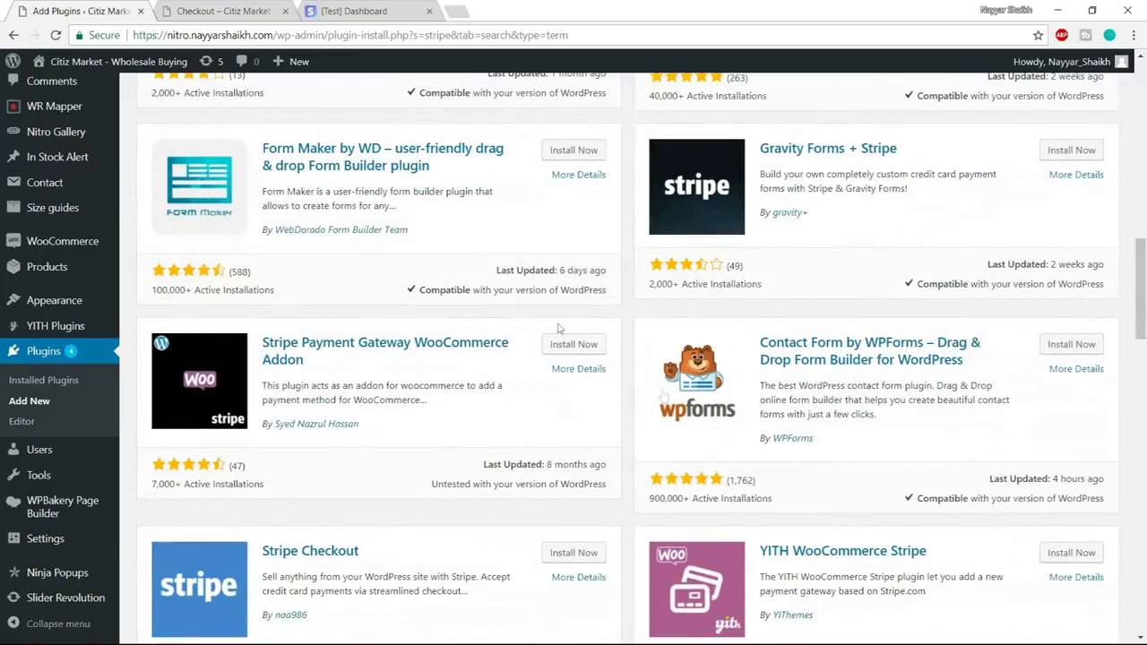
scroll(557, 328, up, 15)
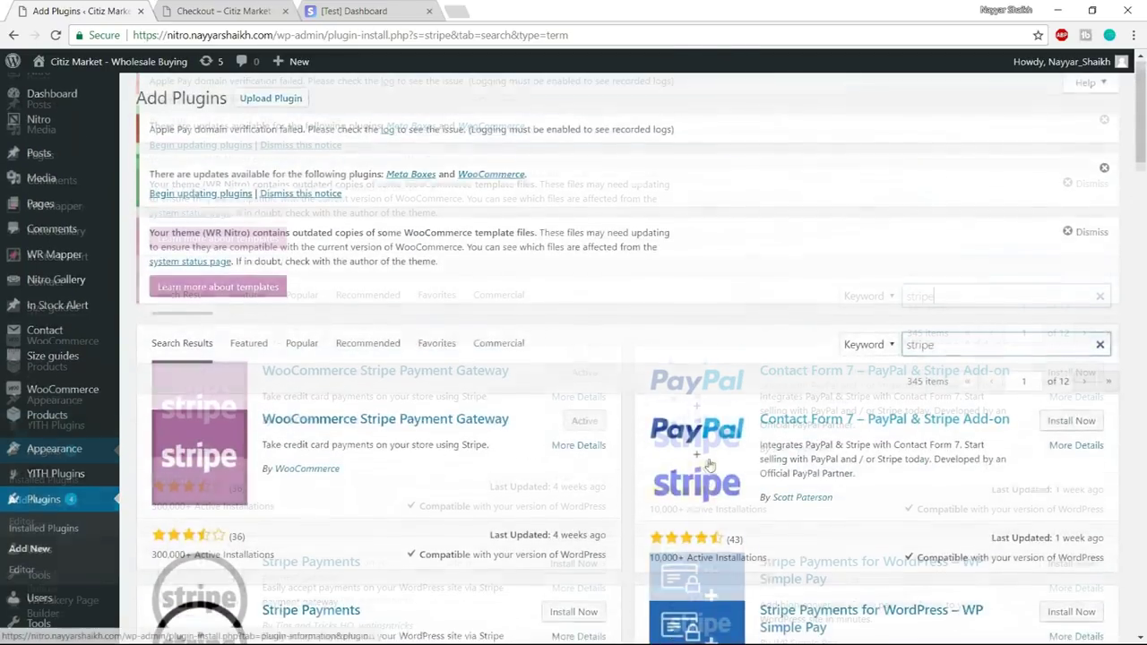
scroll(708, 464, down, 1)
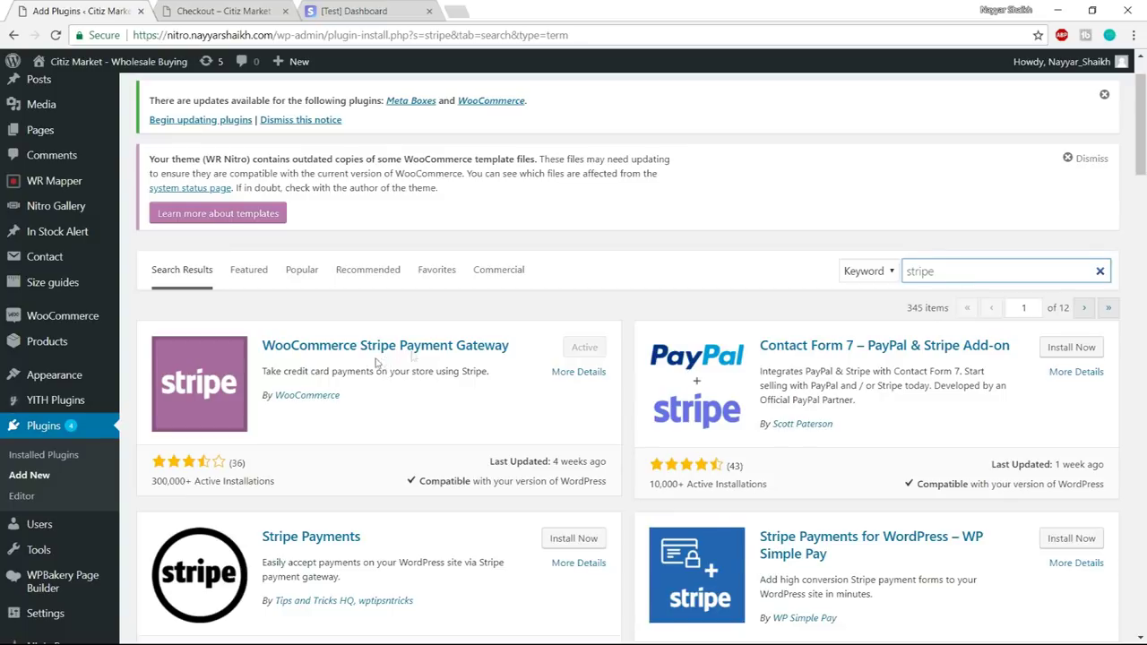
double_click(307, 395)
click(351, 427)
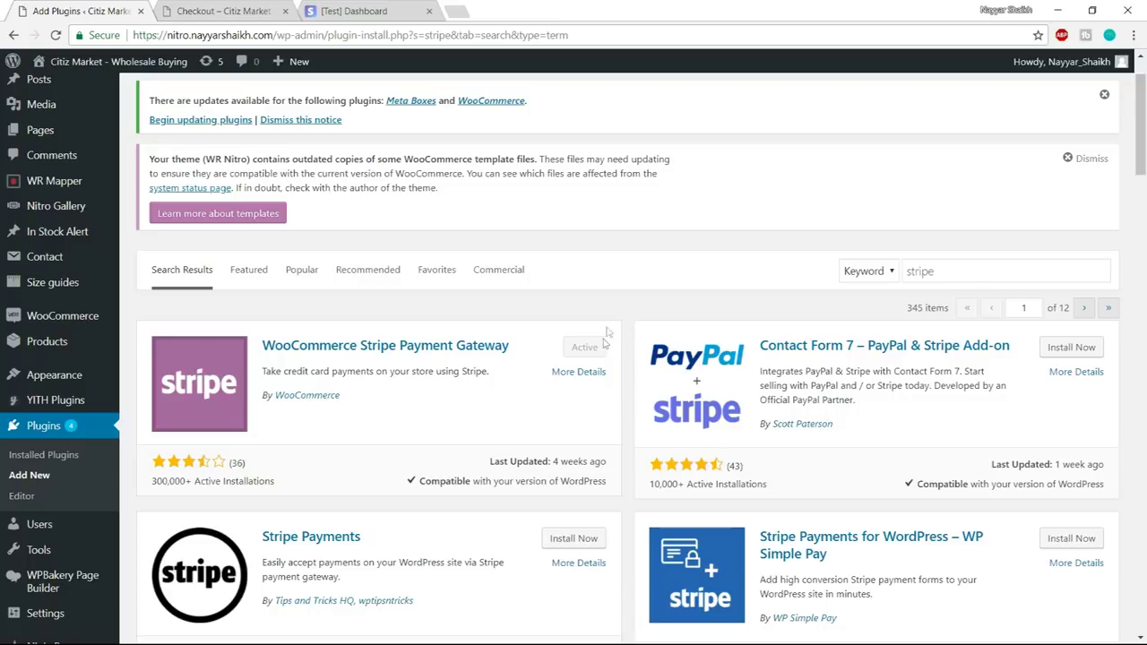
scroll(599, 319, up, 1)
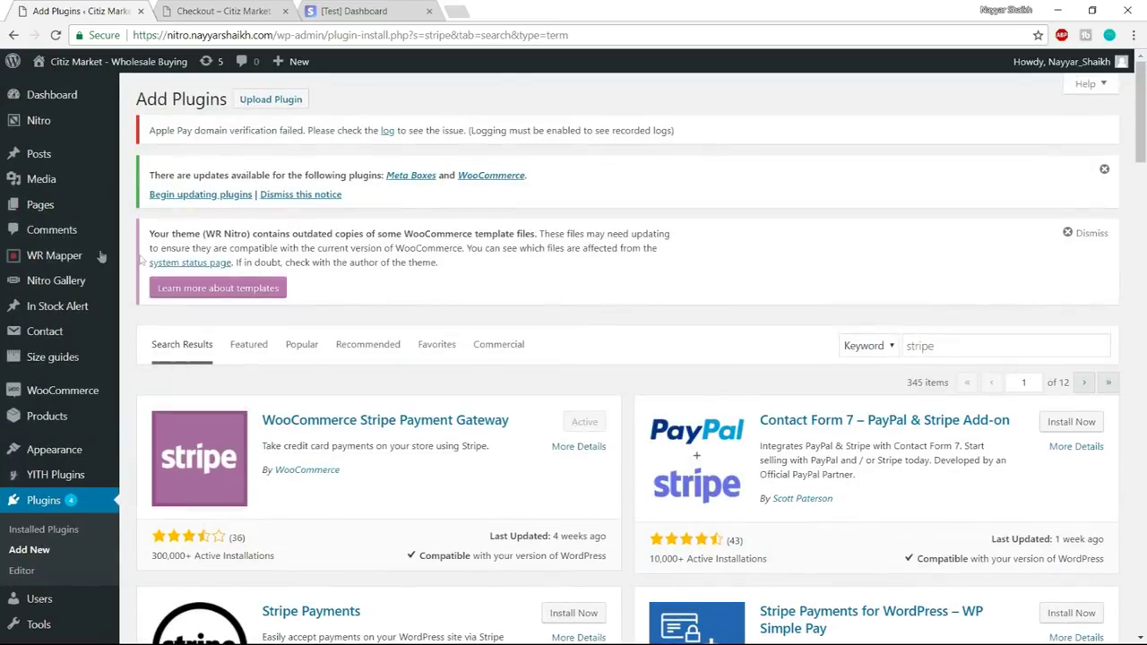
mouse_move(61, 401)
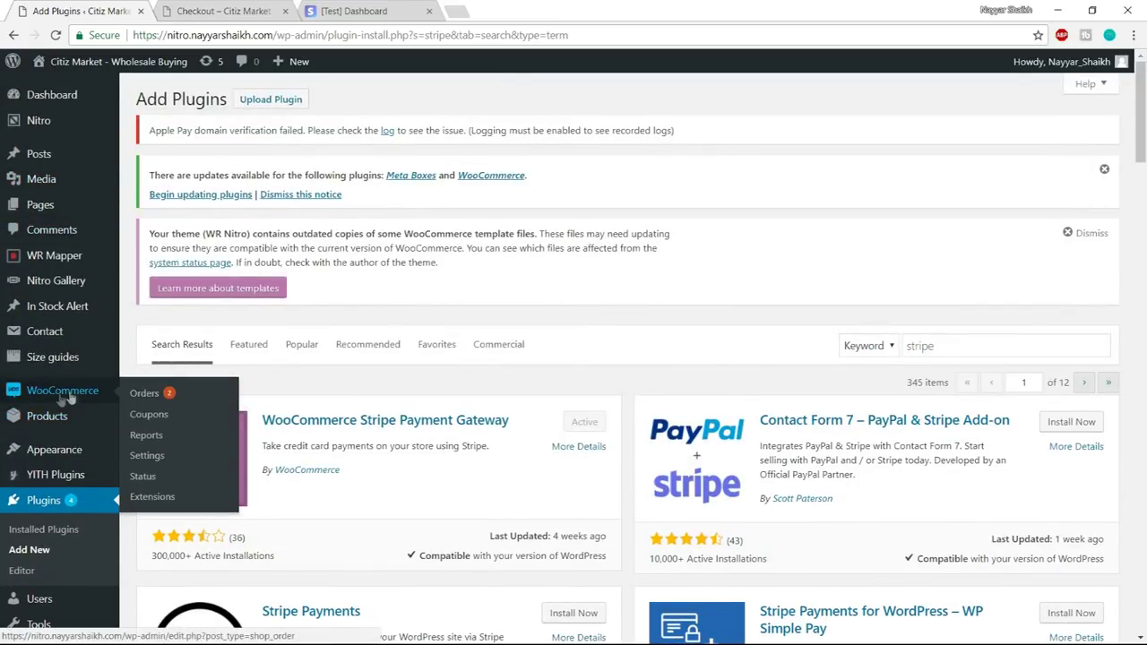
- Open the Stripe gateway under WooCommerce Checkout settings and remove '(Stripe)' from its title
click(146, 456)
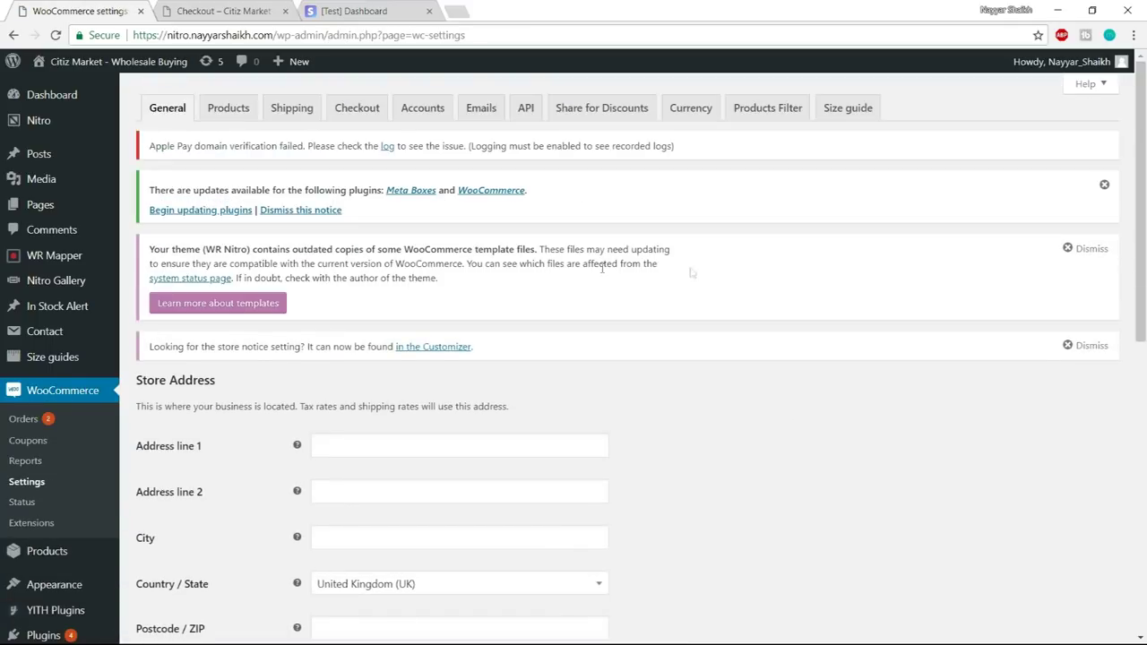
click(341, 119)
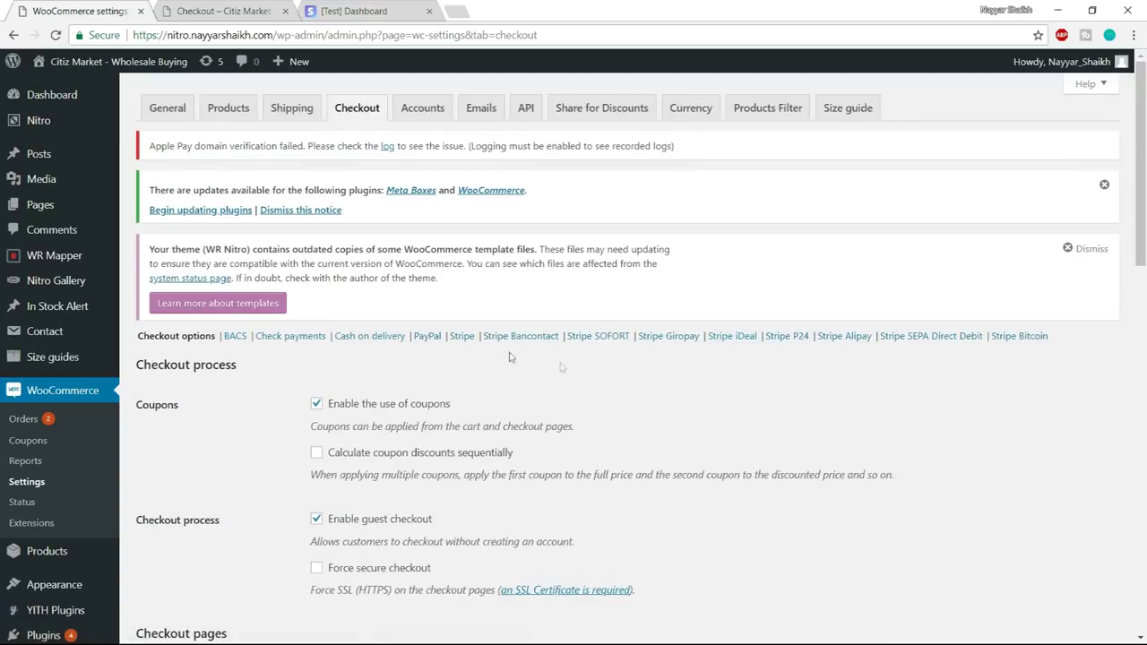
click(464, 338)
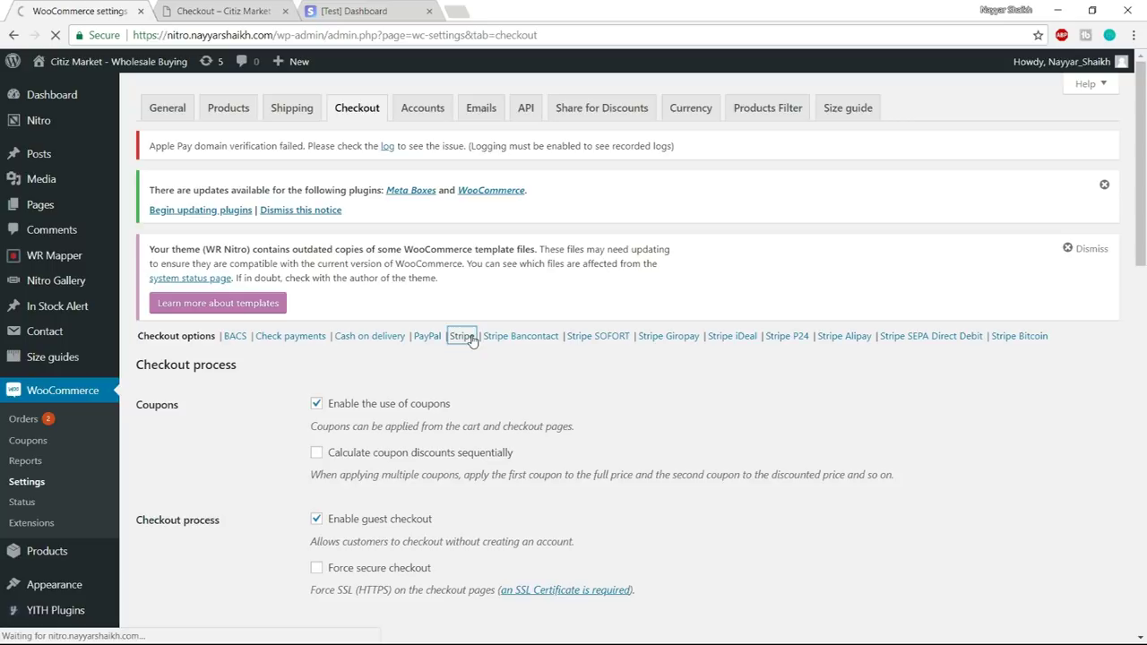
scroll(472, 341, down, 2)
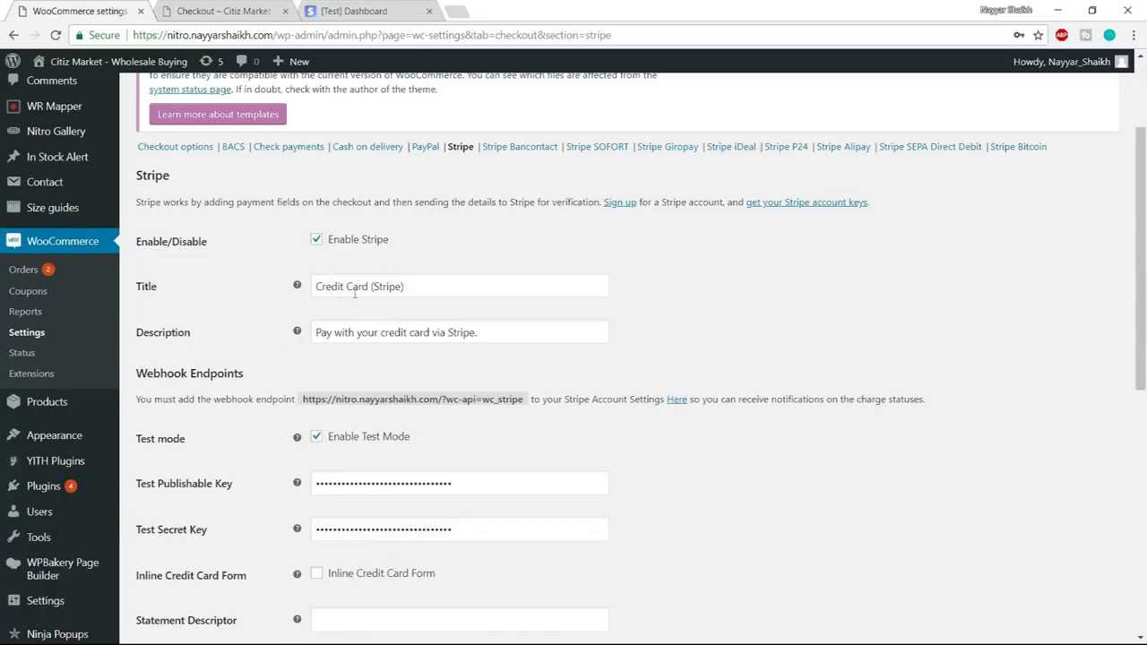
mouse_move(370, 286)
mouse_down()
mouse_move(314, 286)
mouse_move(404, 286)
mouse_move(368, 286)
mouse_up()
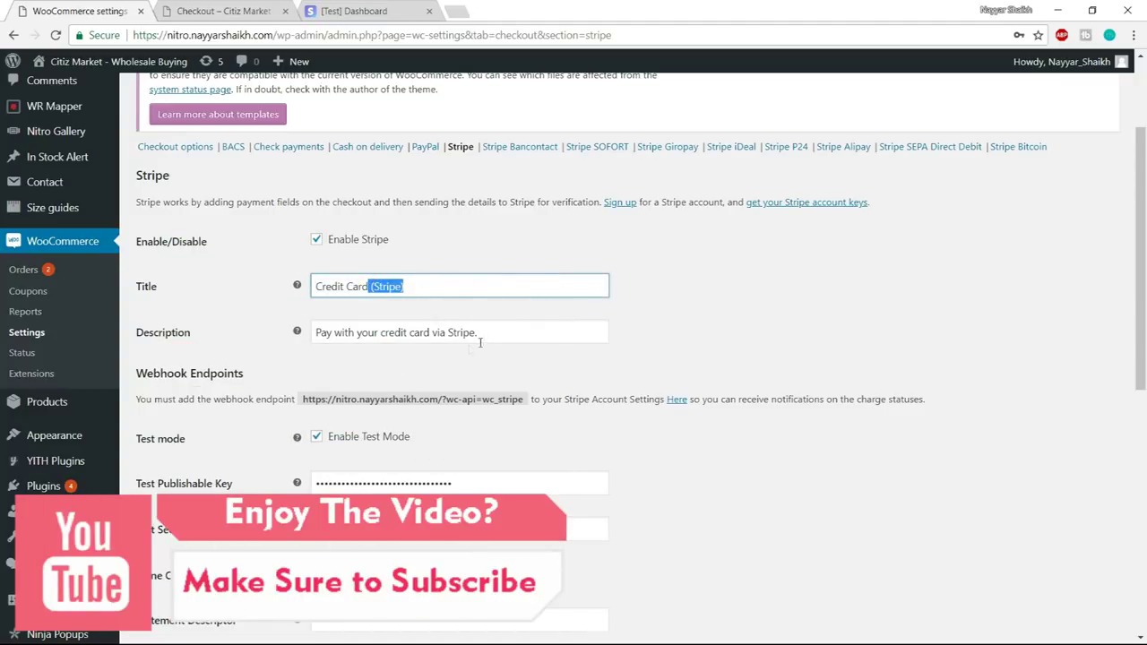
key(BackSpace)
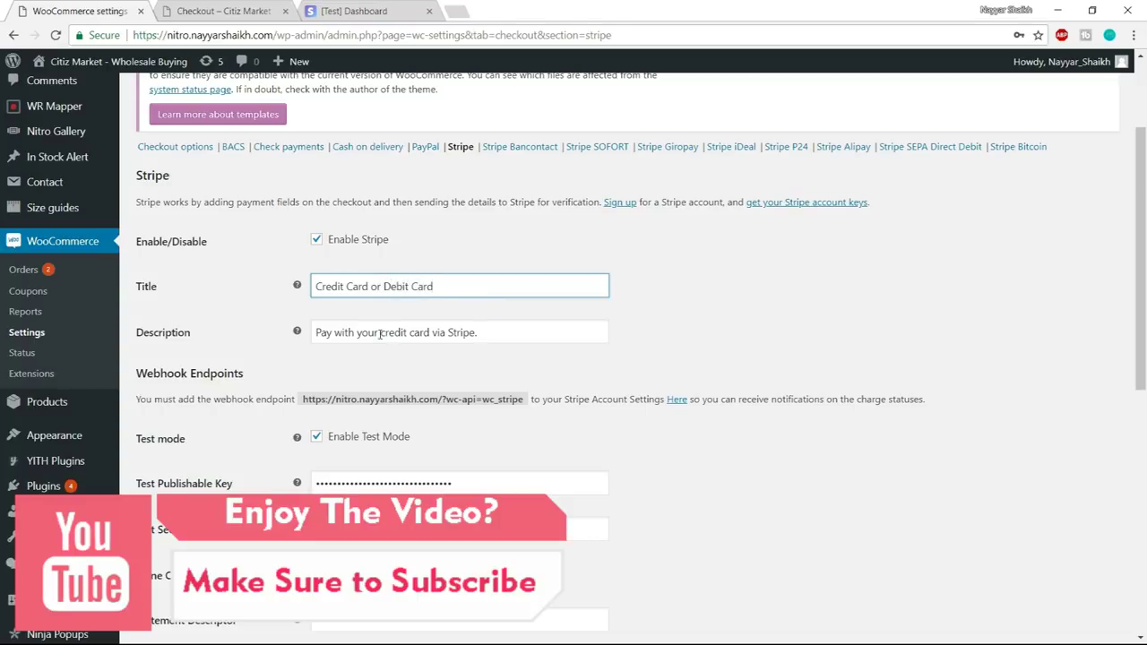
- Replace 'via Stripe.' in the description with 'or Debit Card' copied from the title
drag(432, 332, 528, 328)
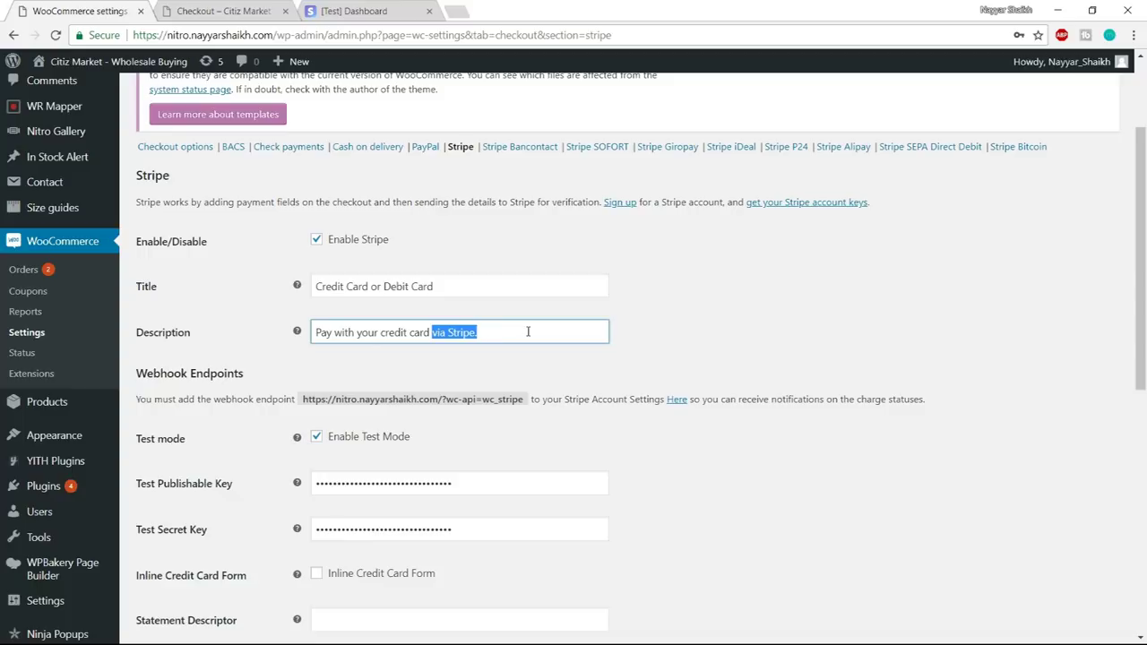
key(BackSpace)
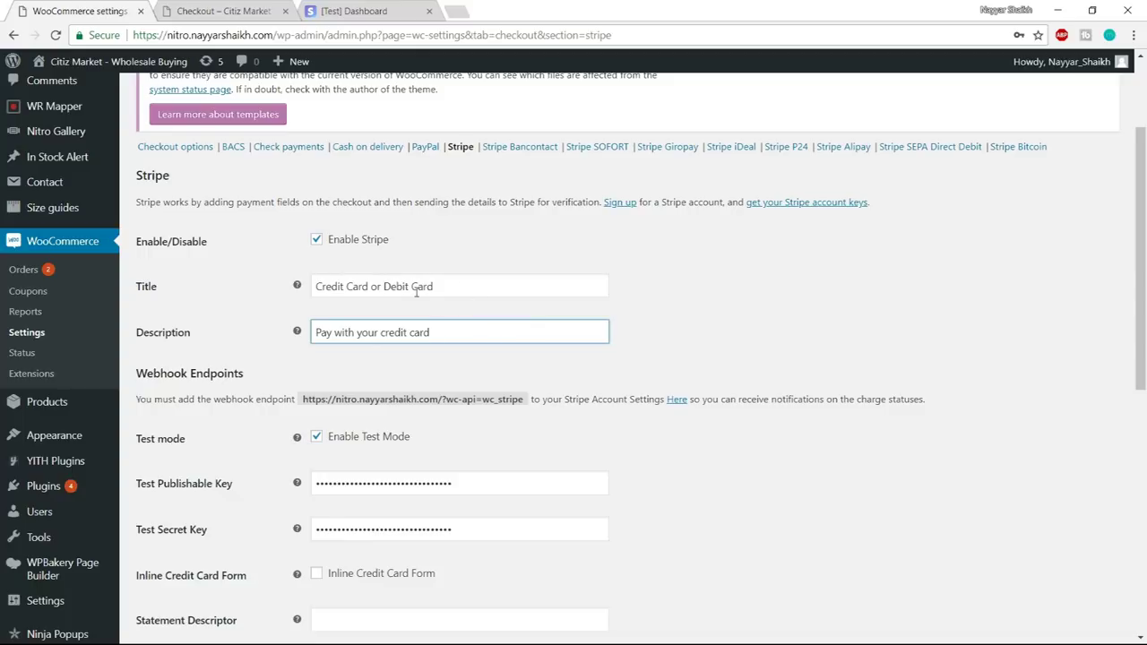
drag(372, 288, 489, 282)
key(ctrl+c)
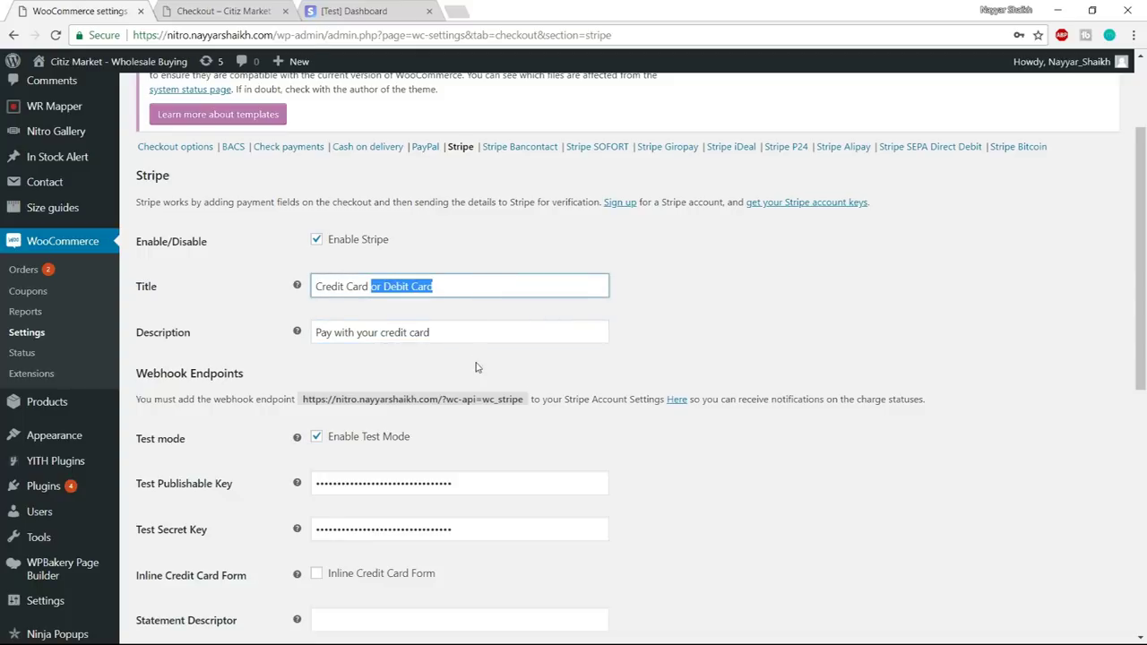
click(476, 324)
key(ctrl+v)
scroll(940, 360, down, 2)
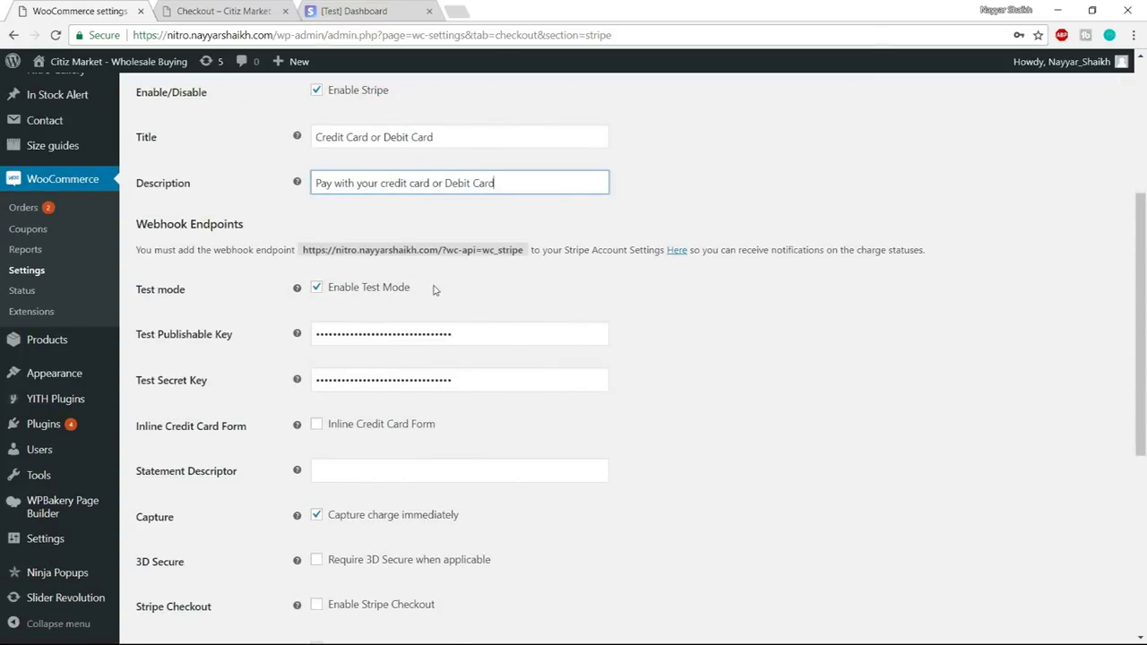
scroll(811, 381, down, 5)
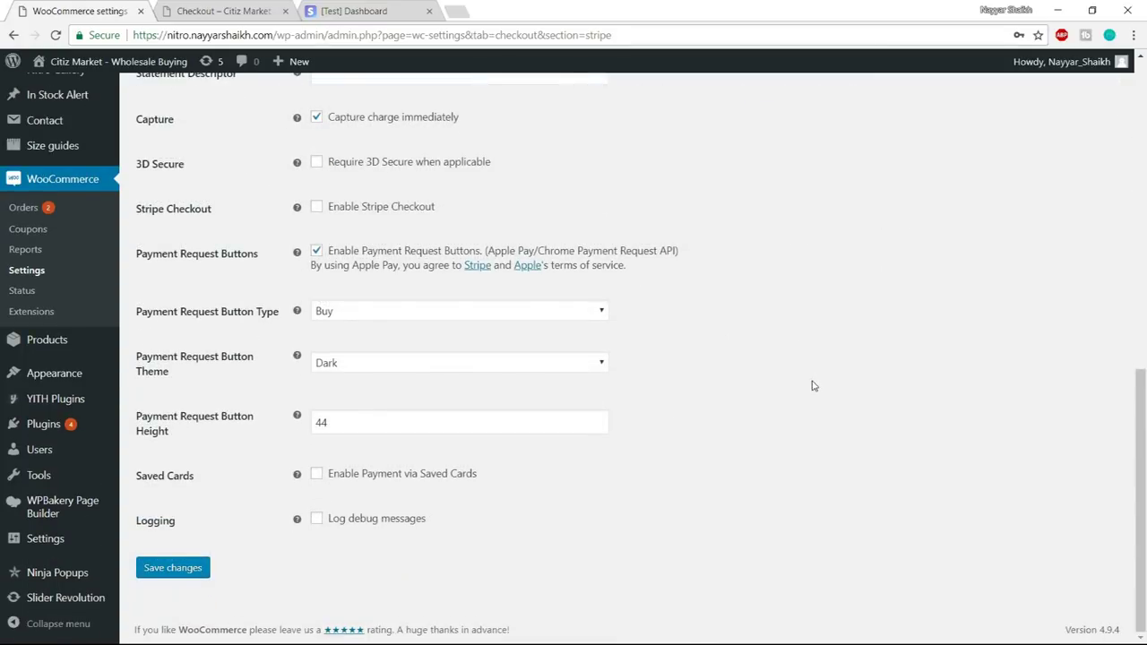
scroll(812, 385, up, 6)
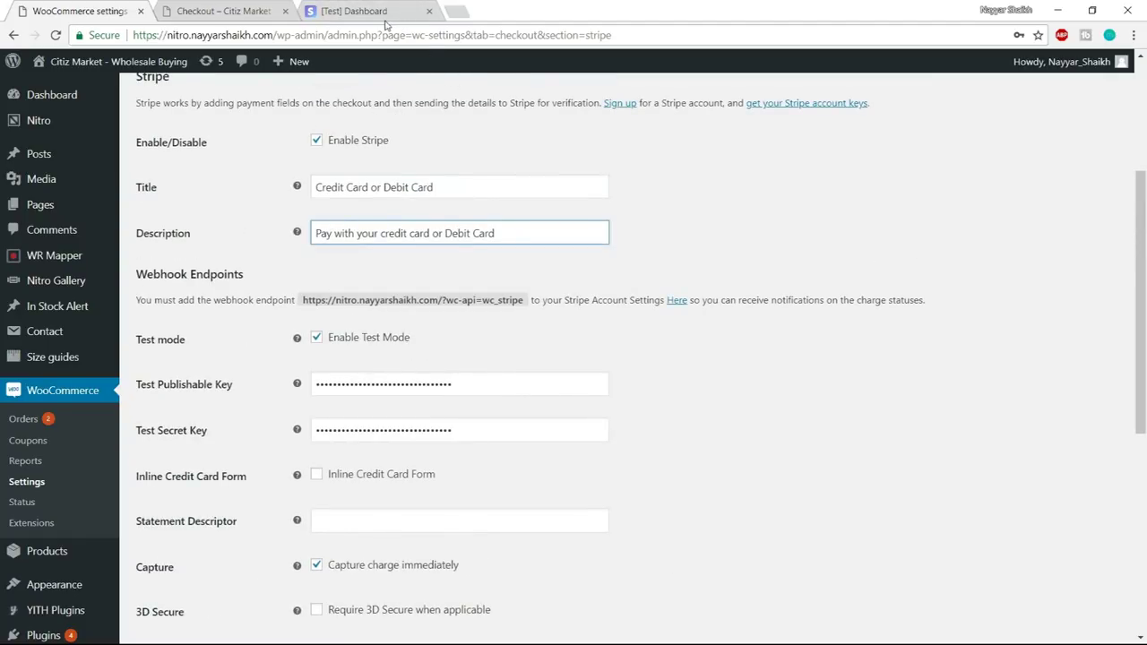
- Check today's 149.56 total on the Stripe test dashboard
click(375, 13)
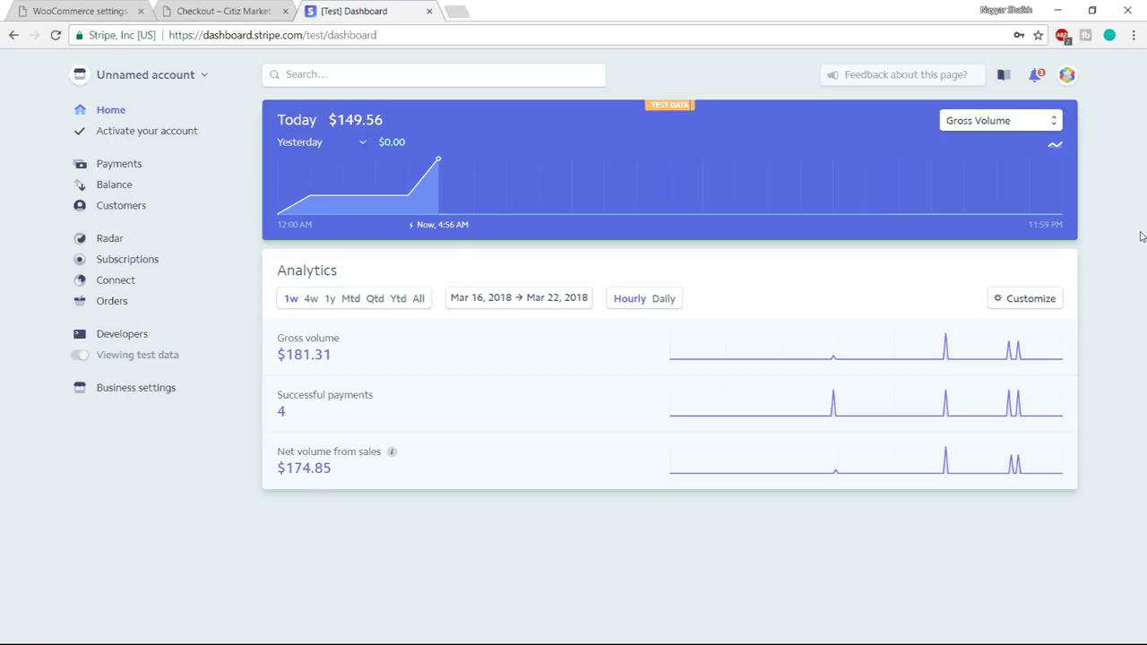
double_click(389, 125)
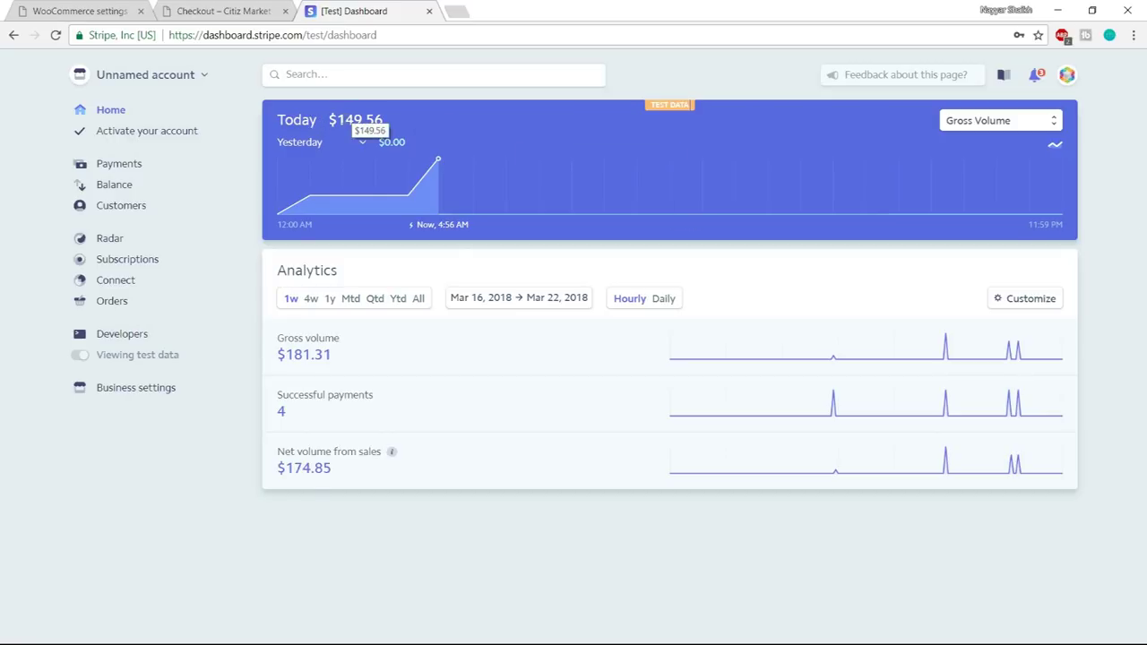
click(389, 125)
- Reveal the secret test key under Developers > API keys and select the publishable key
click(134, 338)
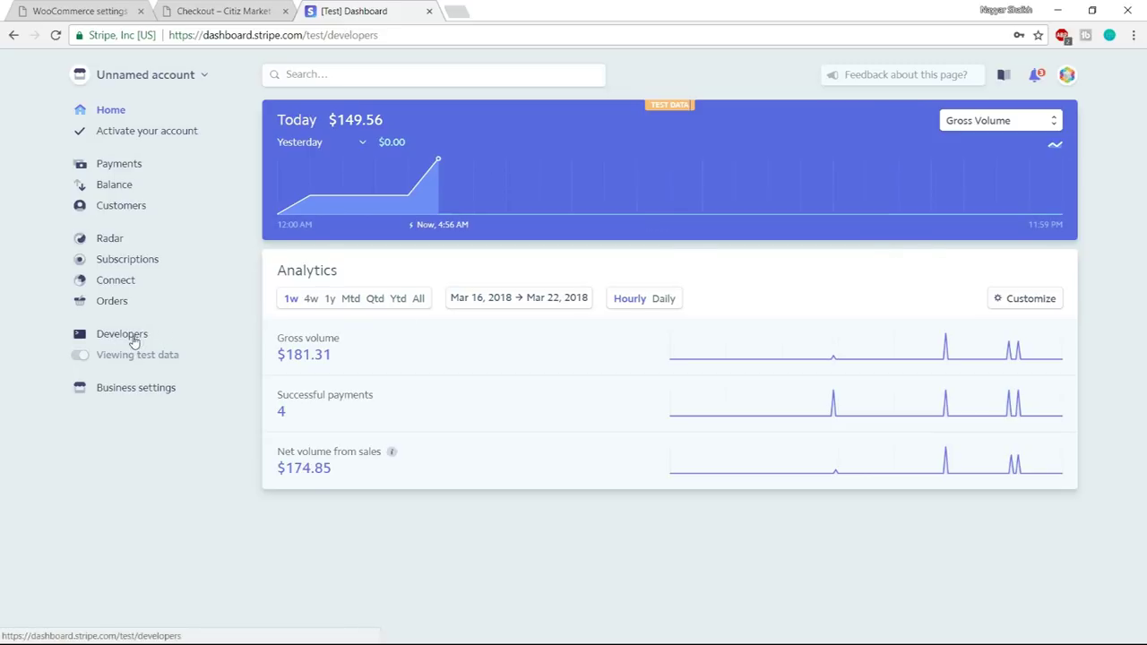
click(122, 357)
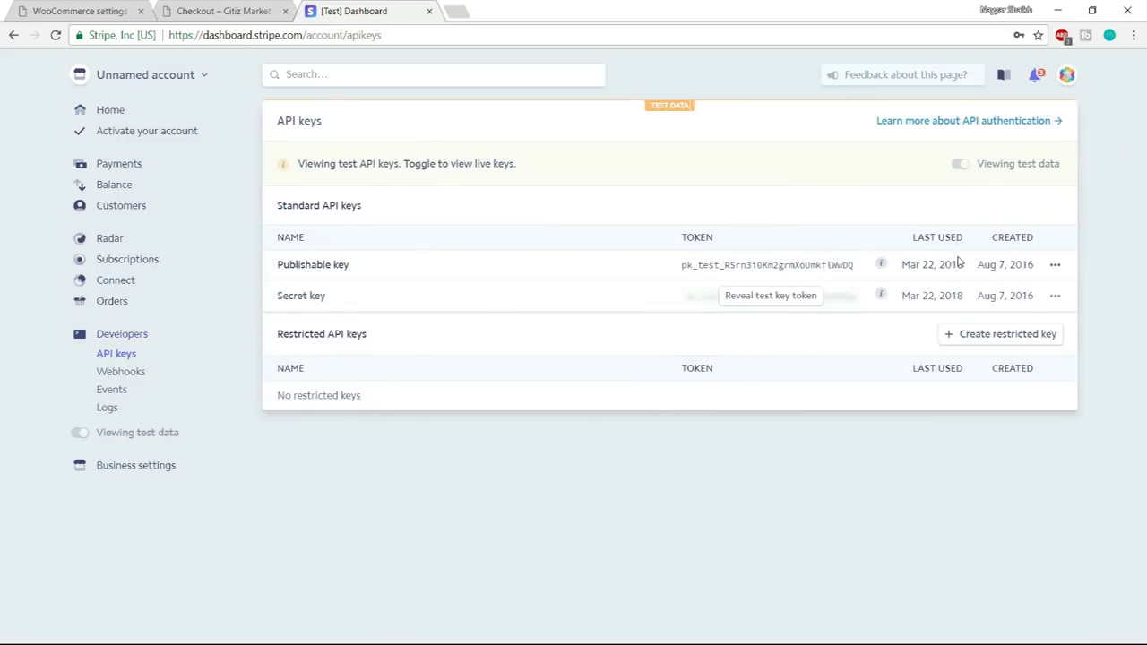
mouse_move(1024, 165)
click(763, 297)
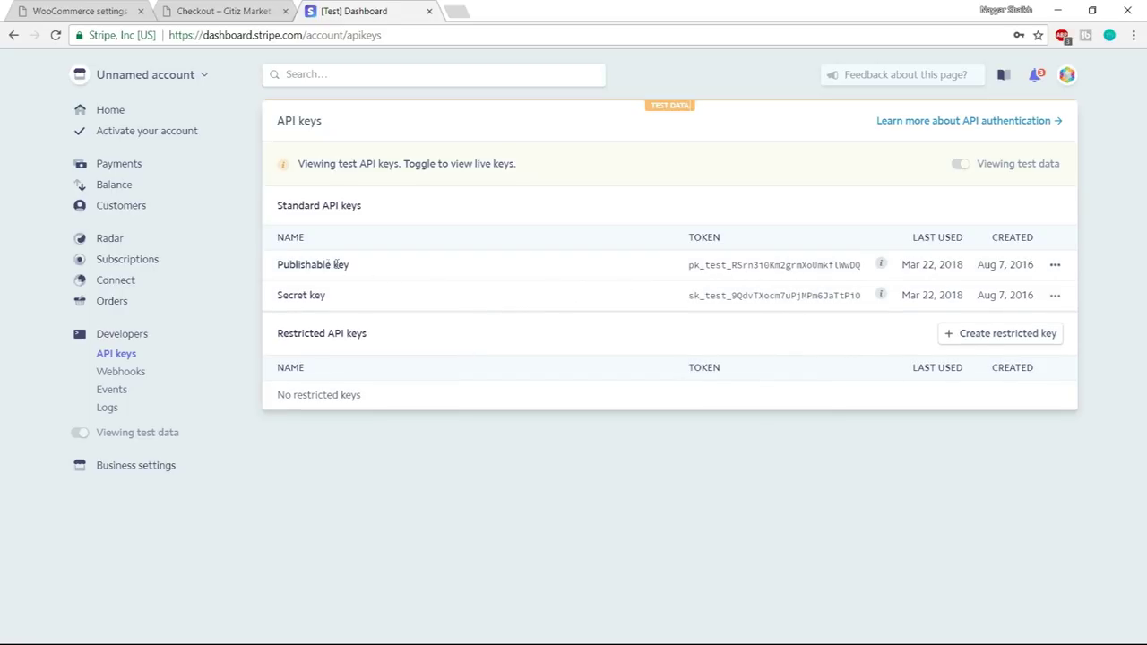
drag(688, 273, 870, 267)
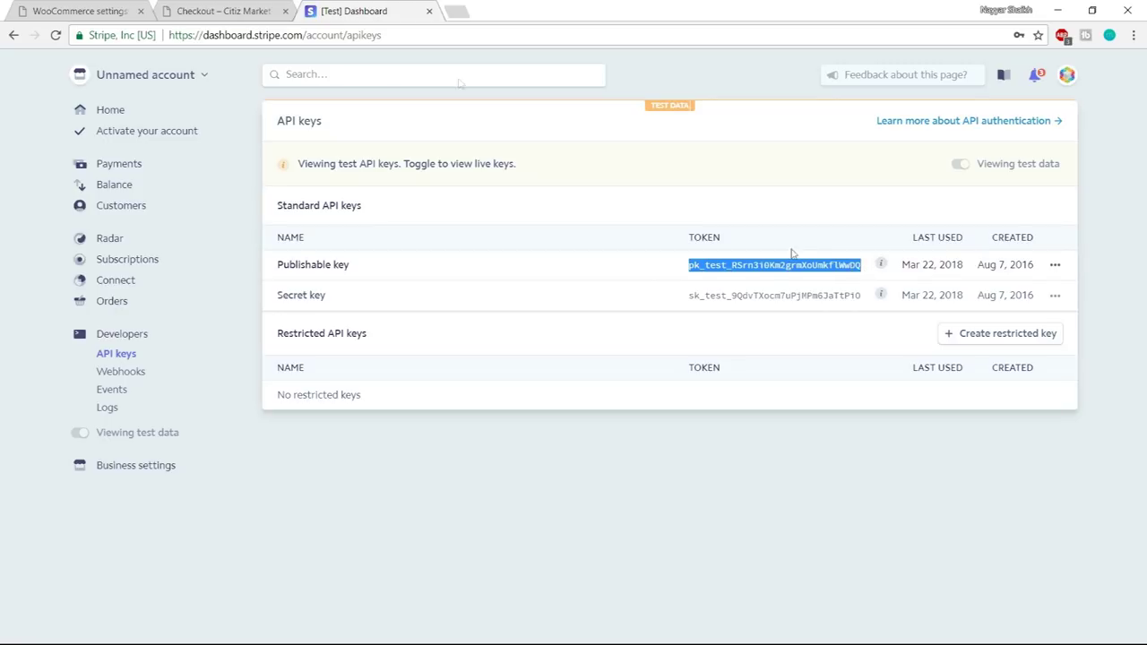
- Paste Stripe's publishable key into WooCommerce's Test Publishable Key field
click(259, 9)
click(40, 9)
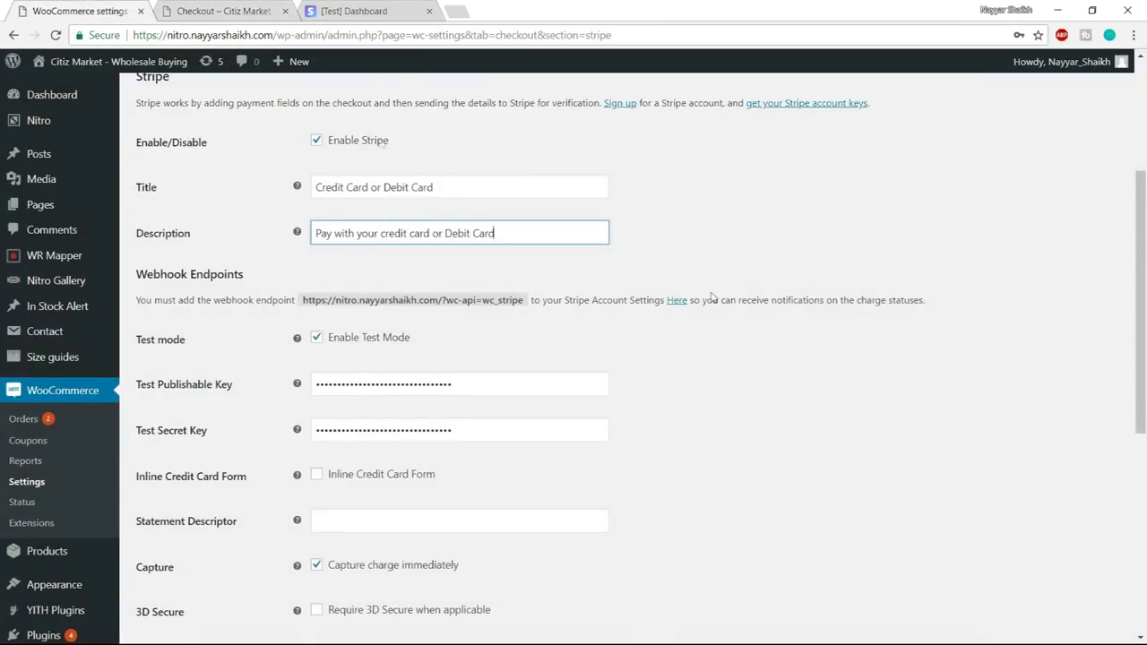
scroll(750, 349, down, 1)
double_click(509, 303)
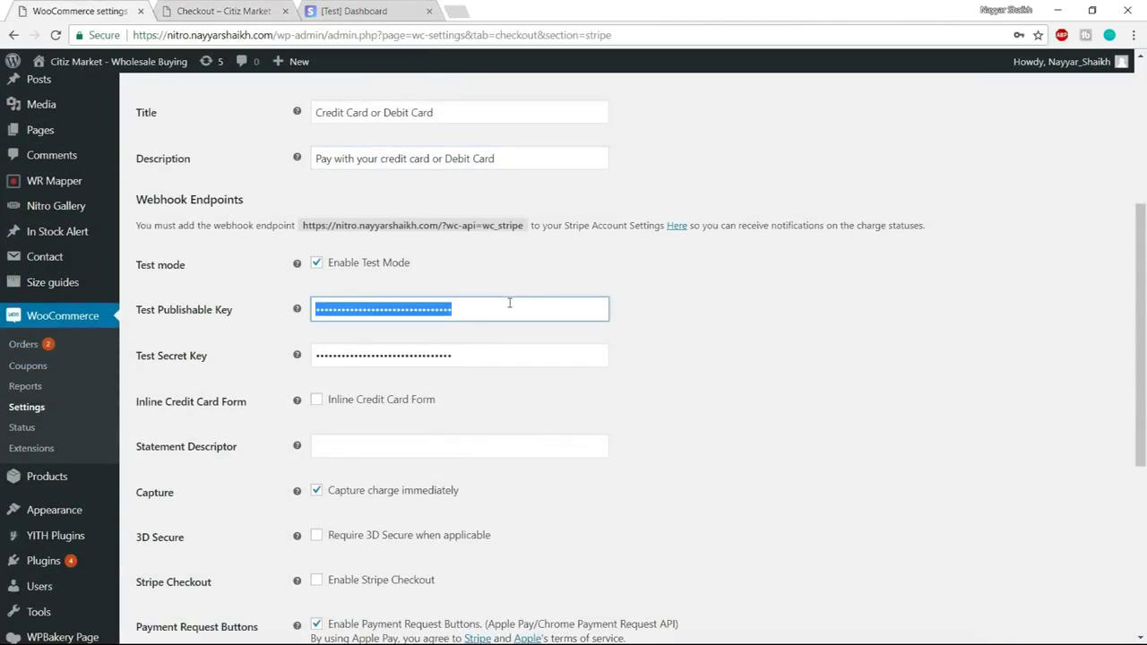
key(ctrl+v)
- Copy Stripe's secret test key into WooCommerce's Test Secret Key field
click(354, 11)
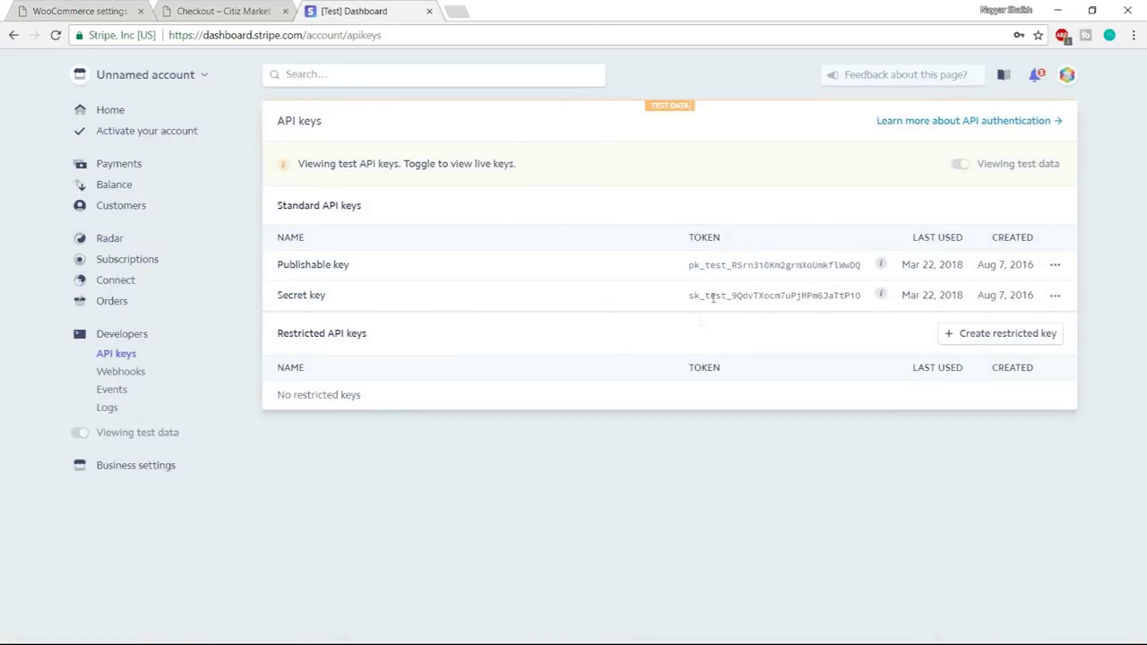
double_click(712, 296)
key(ctrl+c)
click(80, 11)
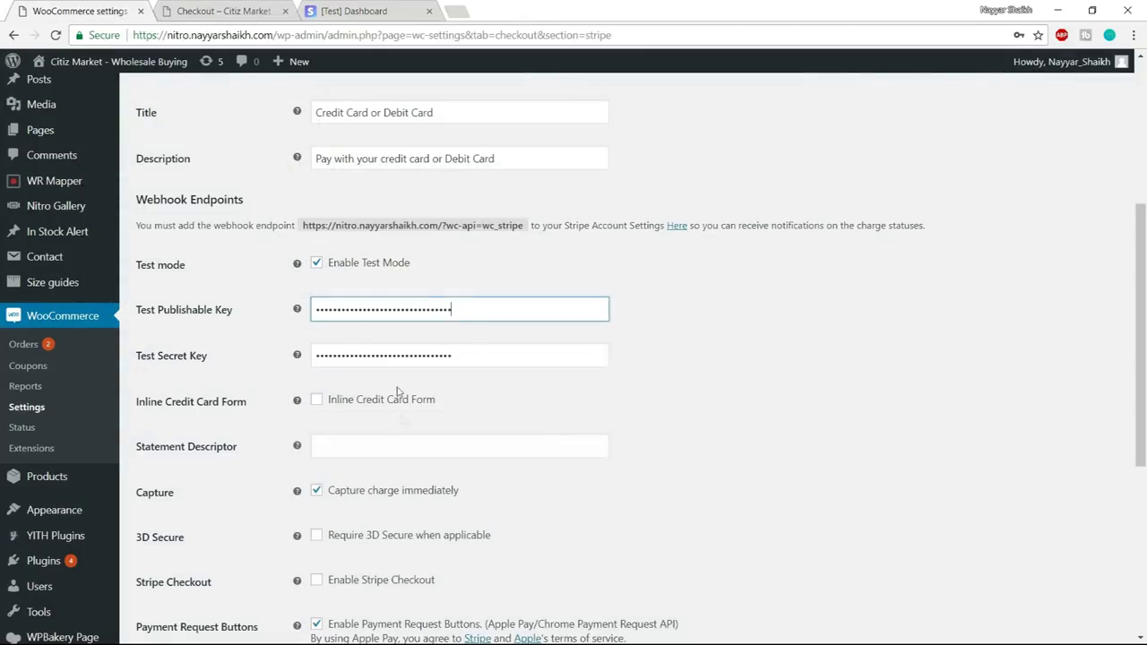
key(Tab)
key(ctrl+v)
- Save the updated Stripe gateway settings
click(727, 369)
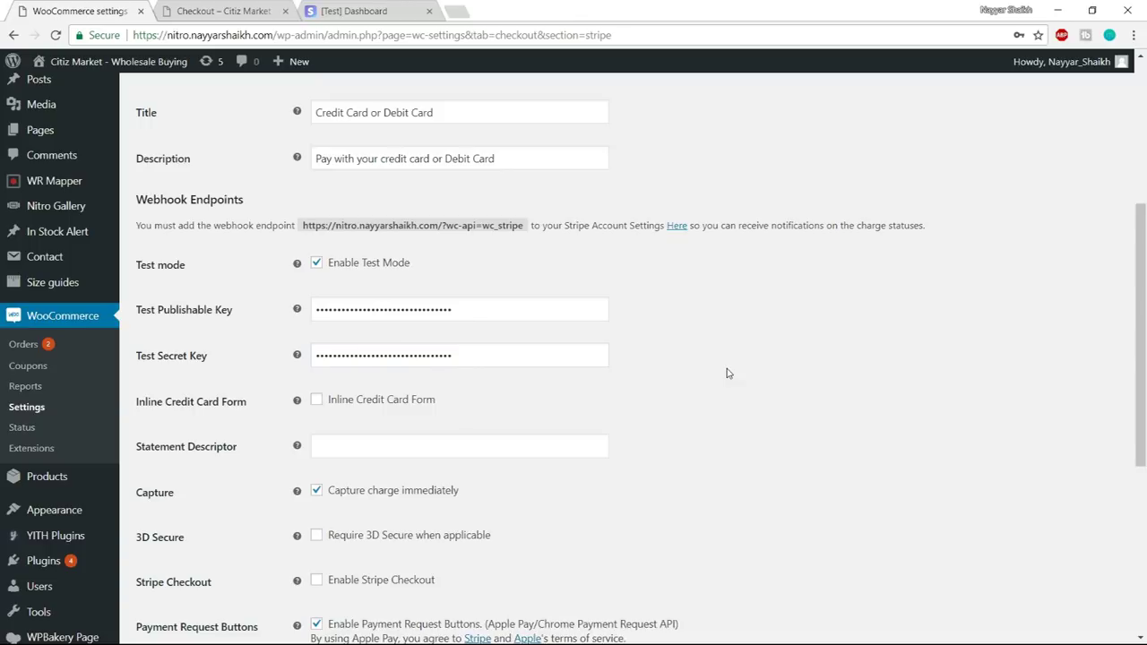
scroll(726, 369, down, 3)
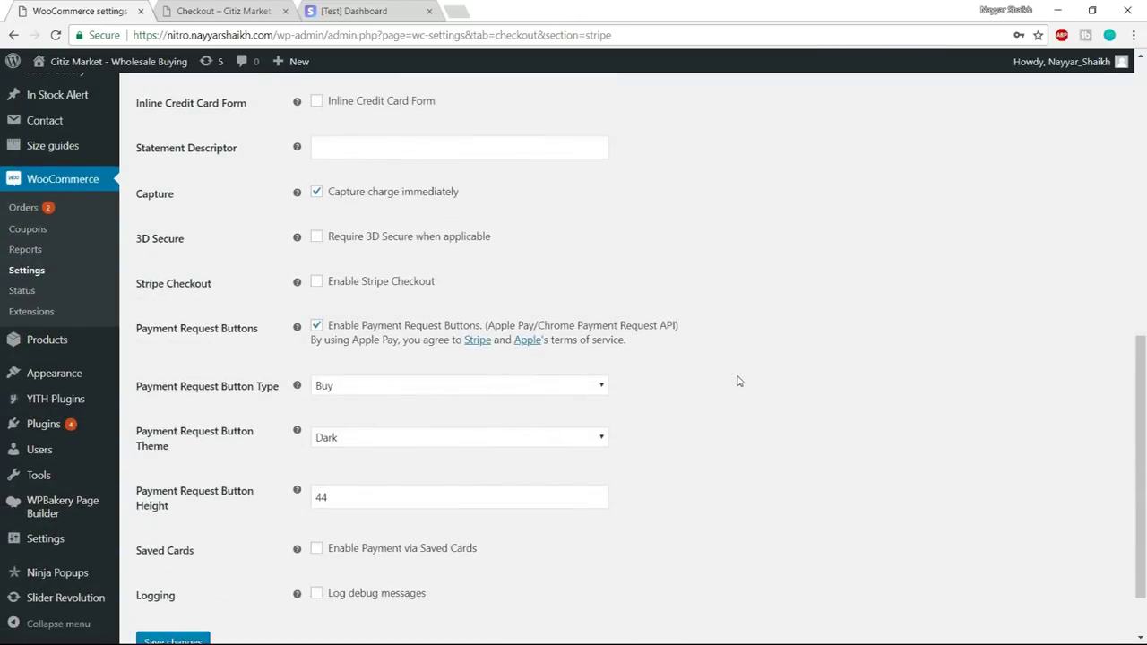
scroll(739, 381, down, 1)
click(184, 570)
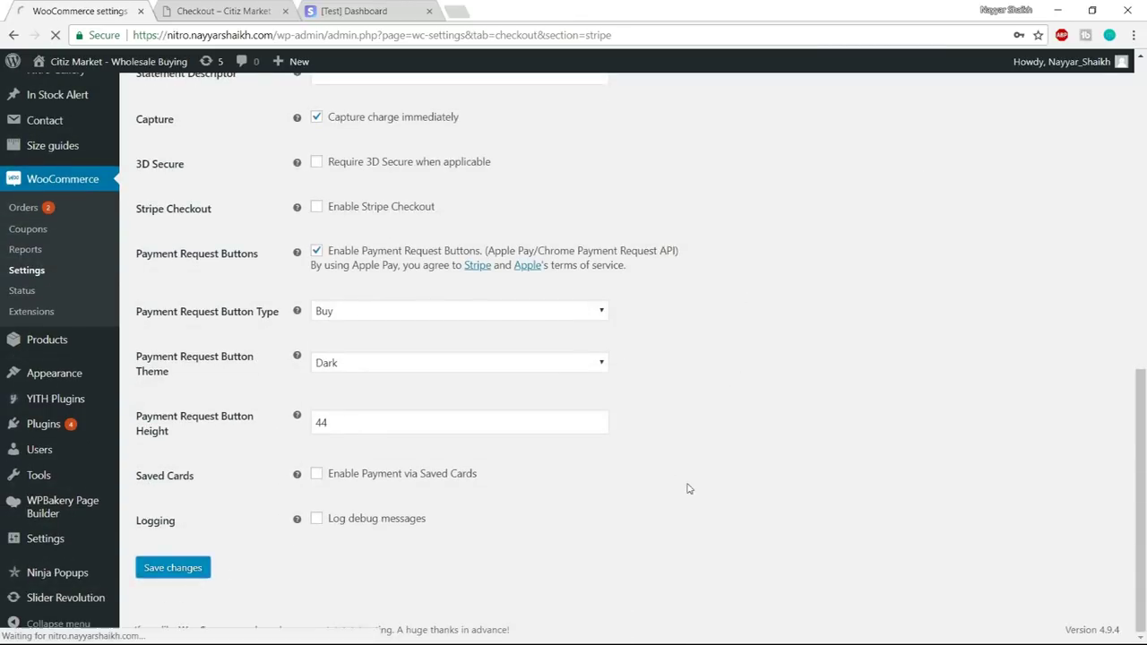
key(ctrl+shift+Tab)
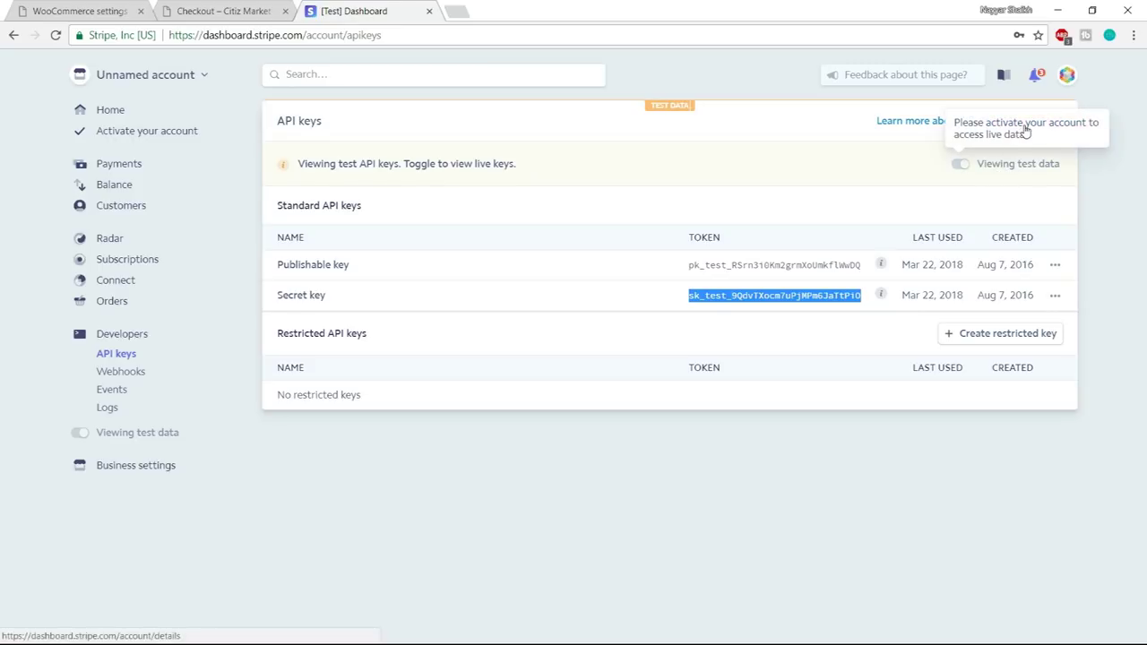
- Deselect the secret key in Stripe and go back to the WooCommerce Stripe settings tab
click(1107, 261)
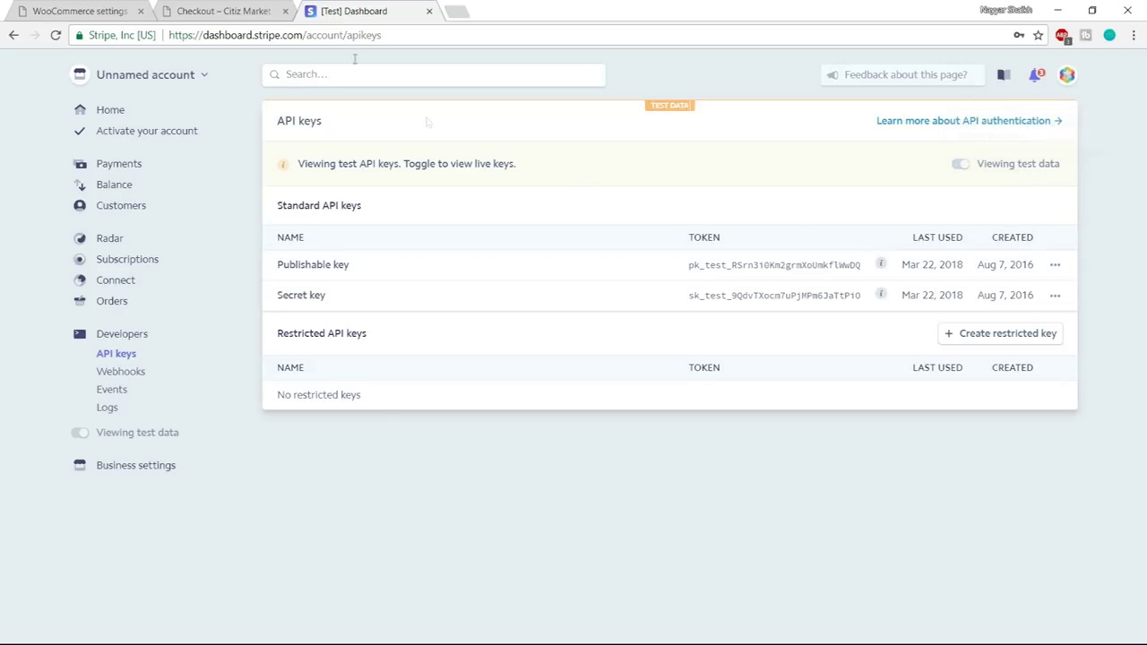
key(ctrl+Tab)
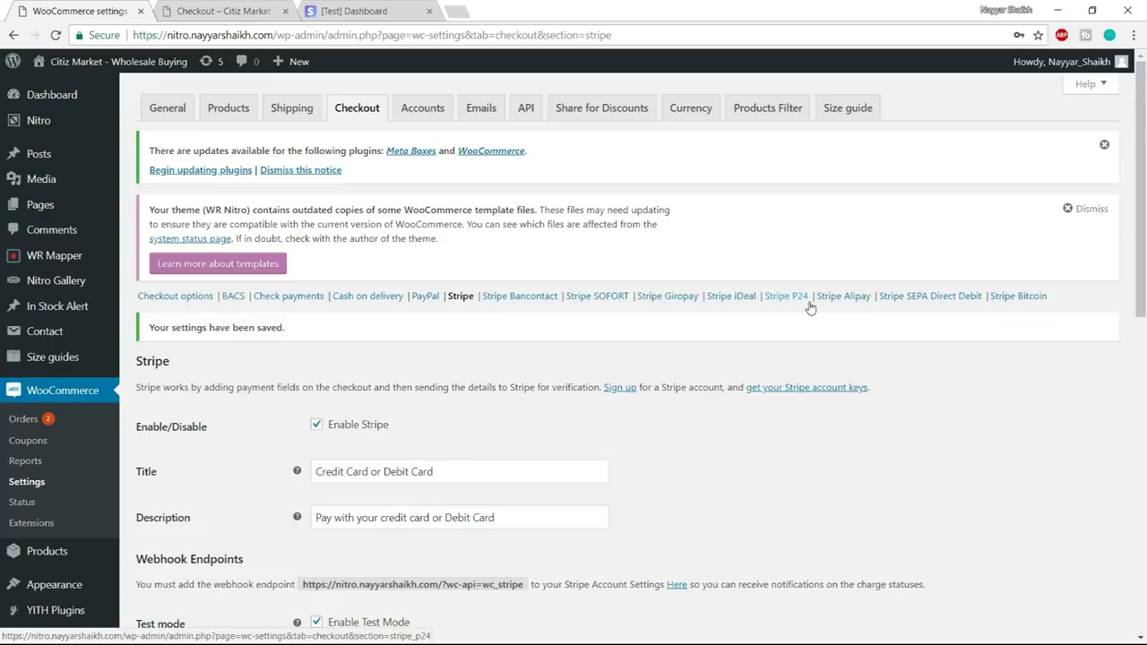
- Add the Apple MacBook Pro MLH42LL/A alongside the helmet, bringing the cart to £2,834.99
scroll(648, 350, down, 3)
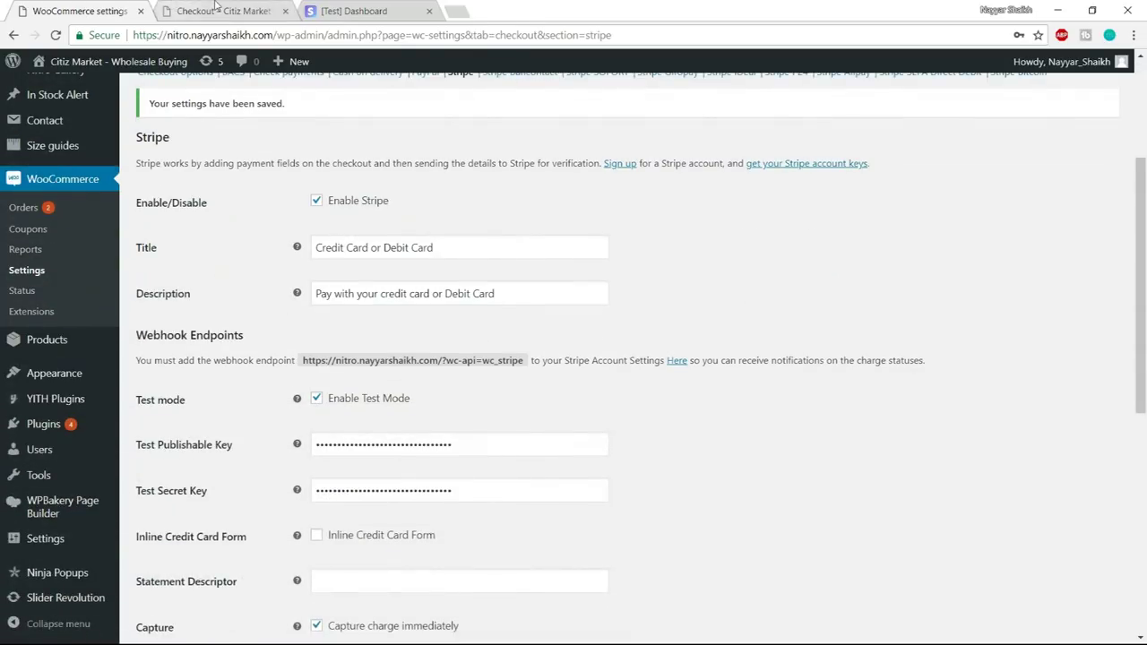
click(215, 9)
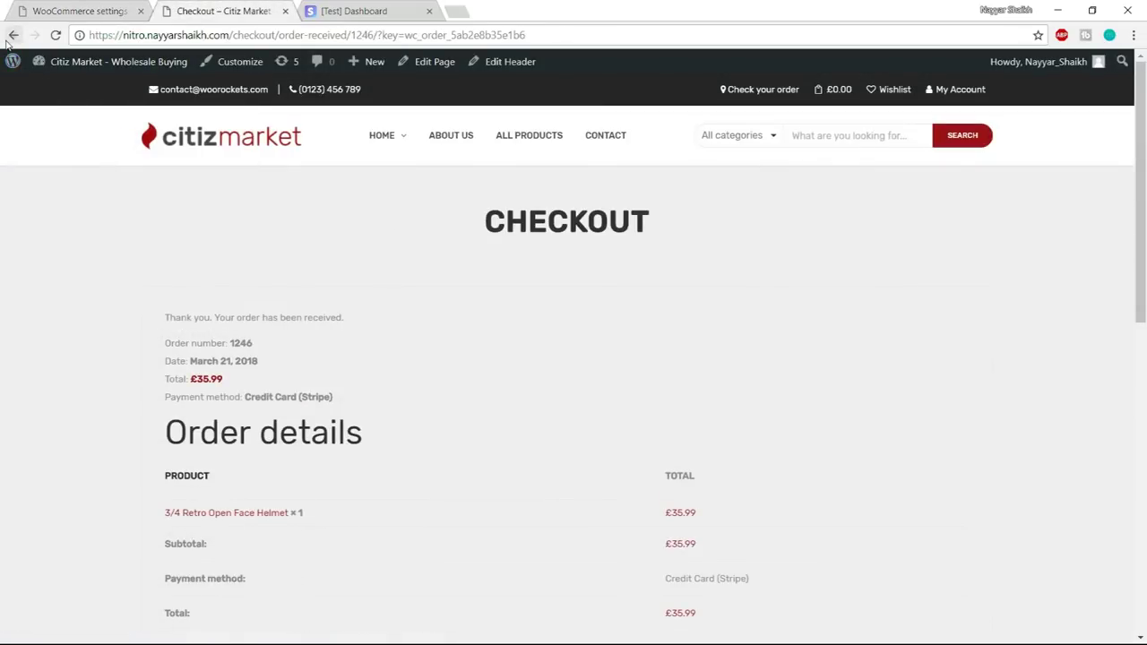
click(13, 35)
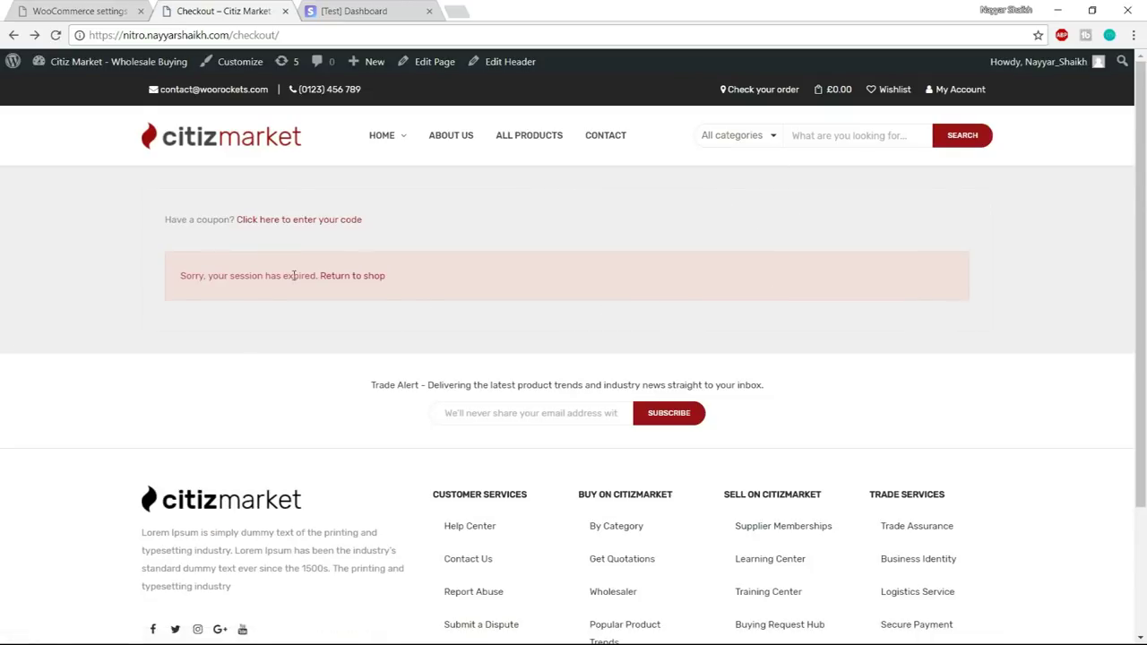
click(552, 157)
scroll(894, 255, down, 3)
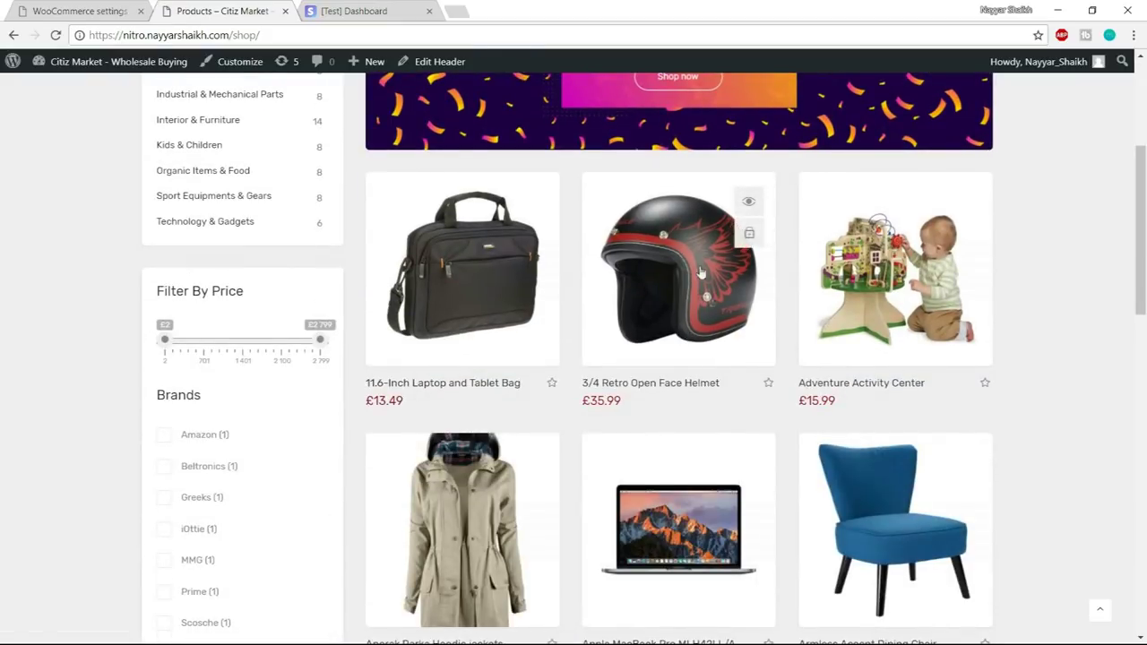
scroll(947, 287, down, 3)
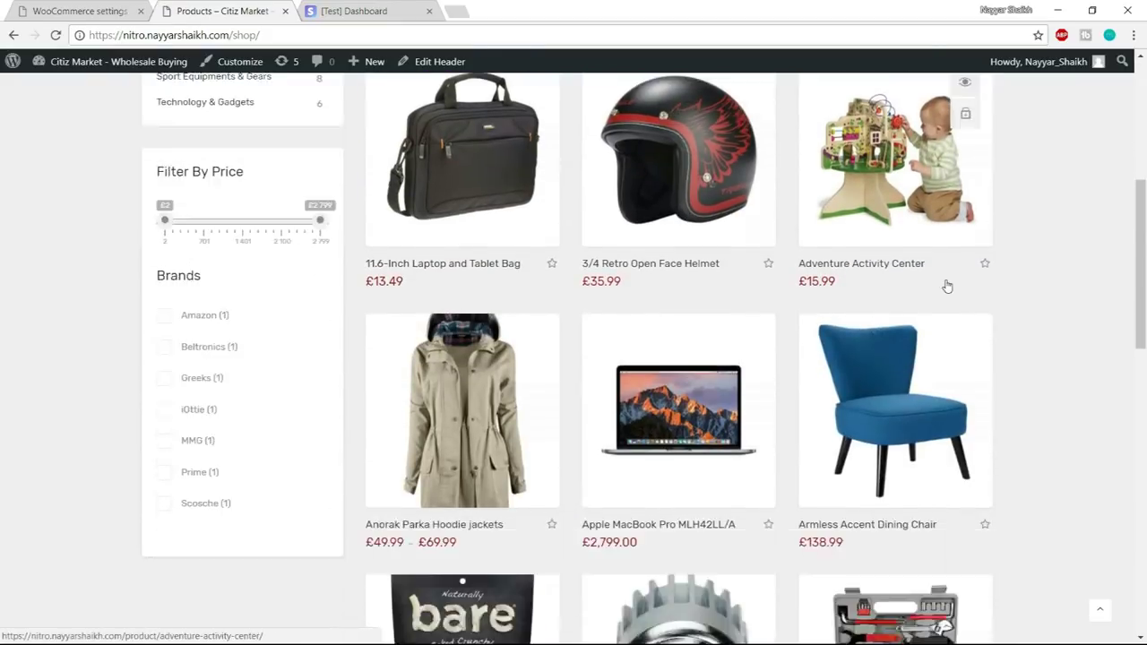
click(748, 198)
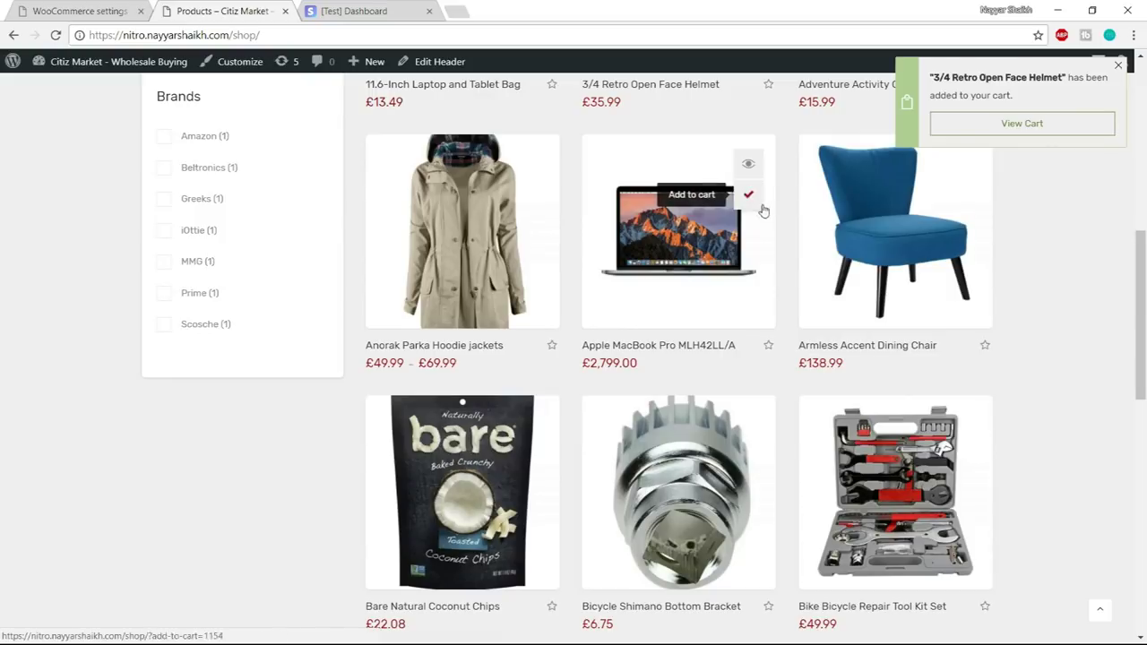
scroll(1050, 307, up, 4)
scroll(1056, 314, up, 3)
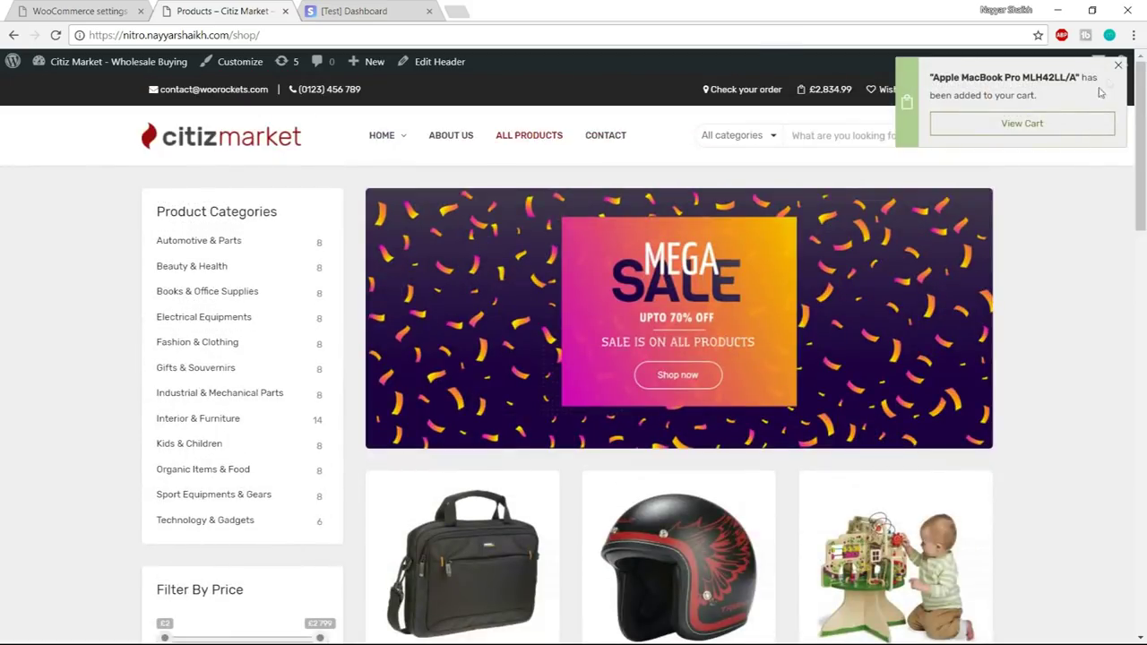
mouse_move(826, 99)
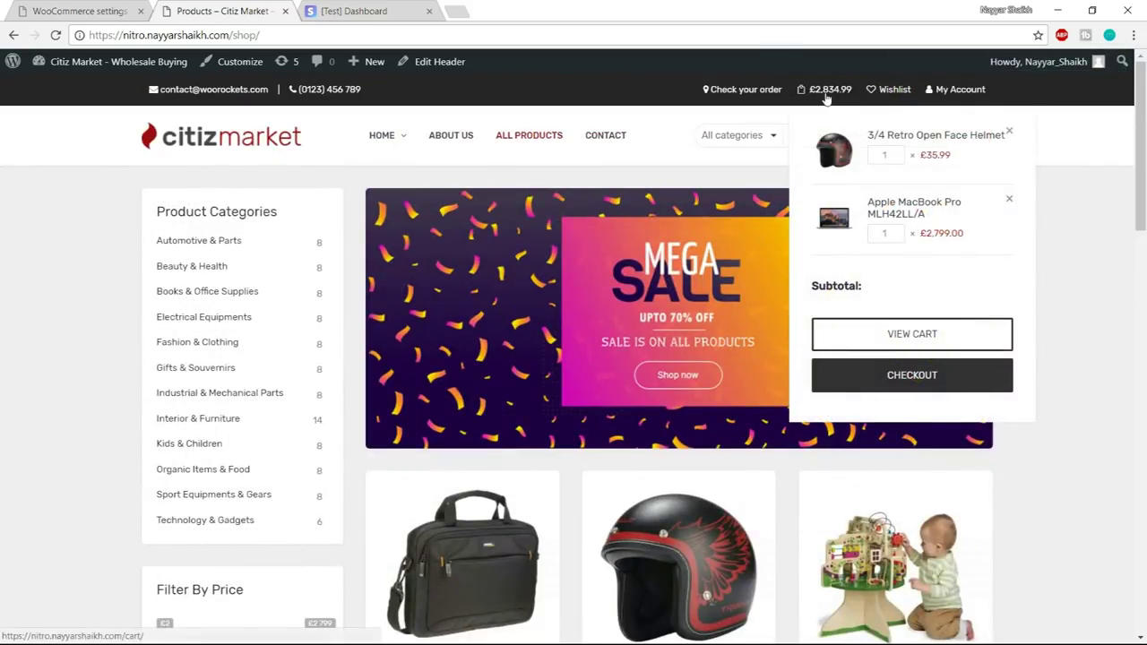
- Check out the £2,834.99 cart by Credit Card or Debit Card with the Stripe test card details, and place the order
click(912, 377)
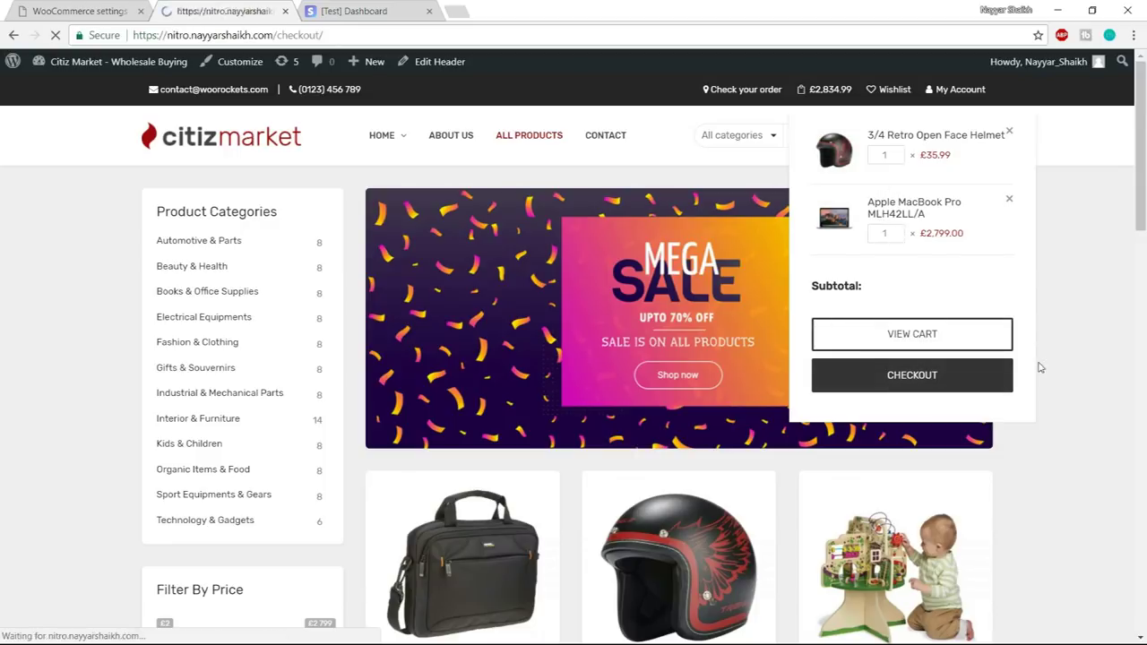
scroll(1059, 353, down, 5)
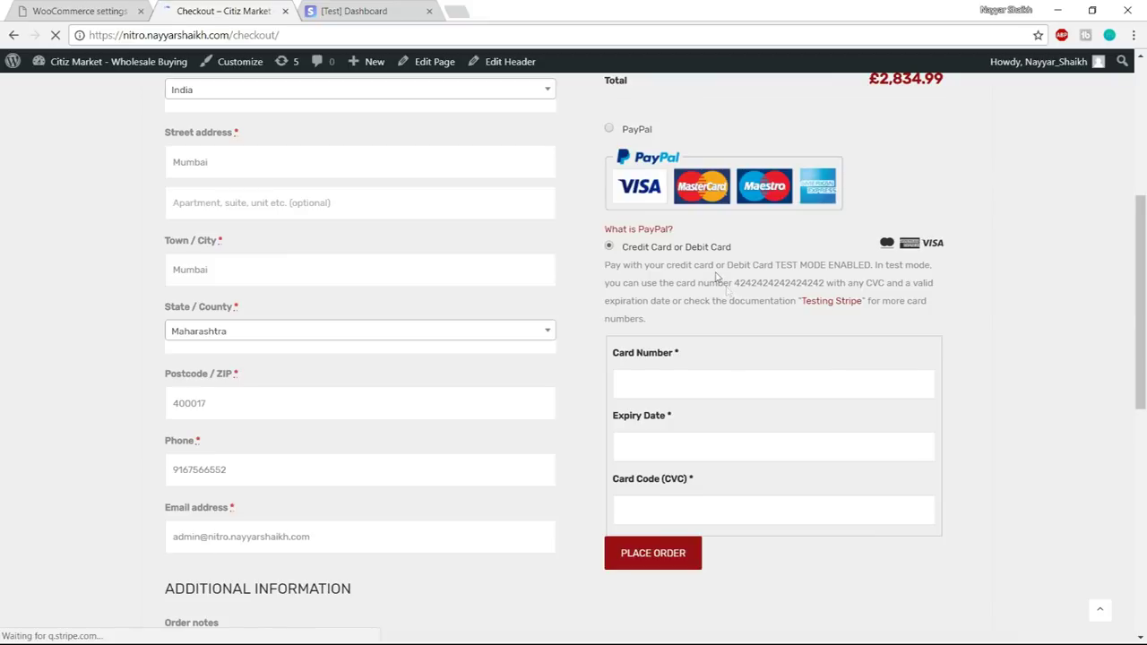
drag(740, 246, 627, 256)
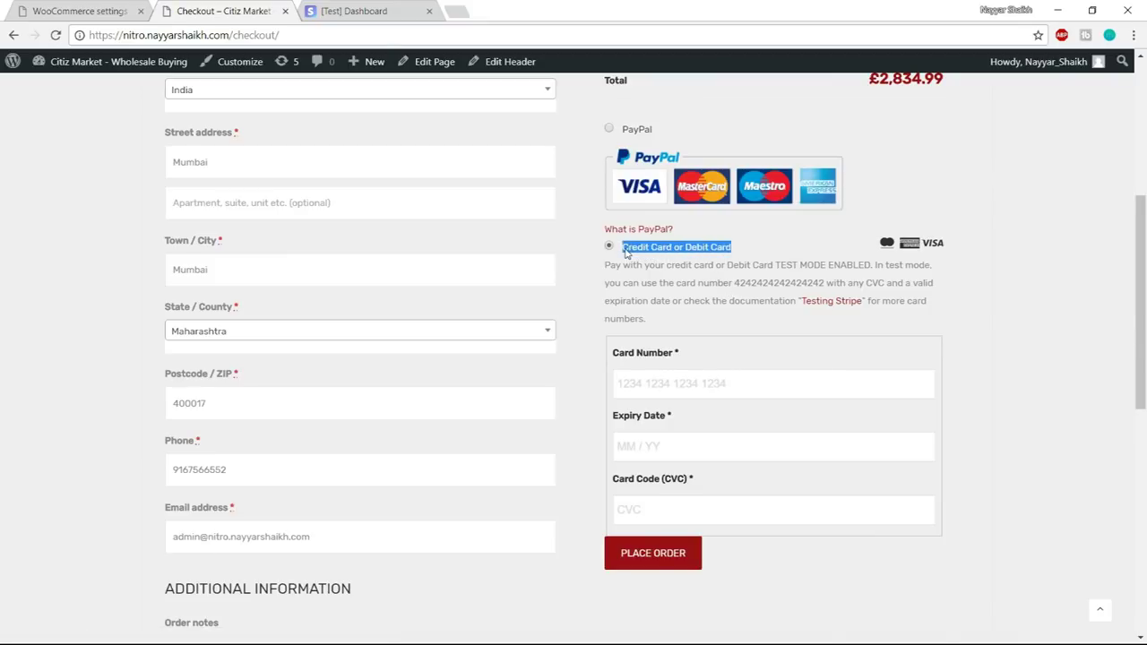
click(679, 251)
click(704, 384)
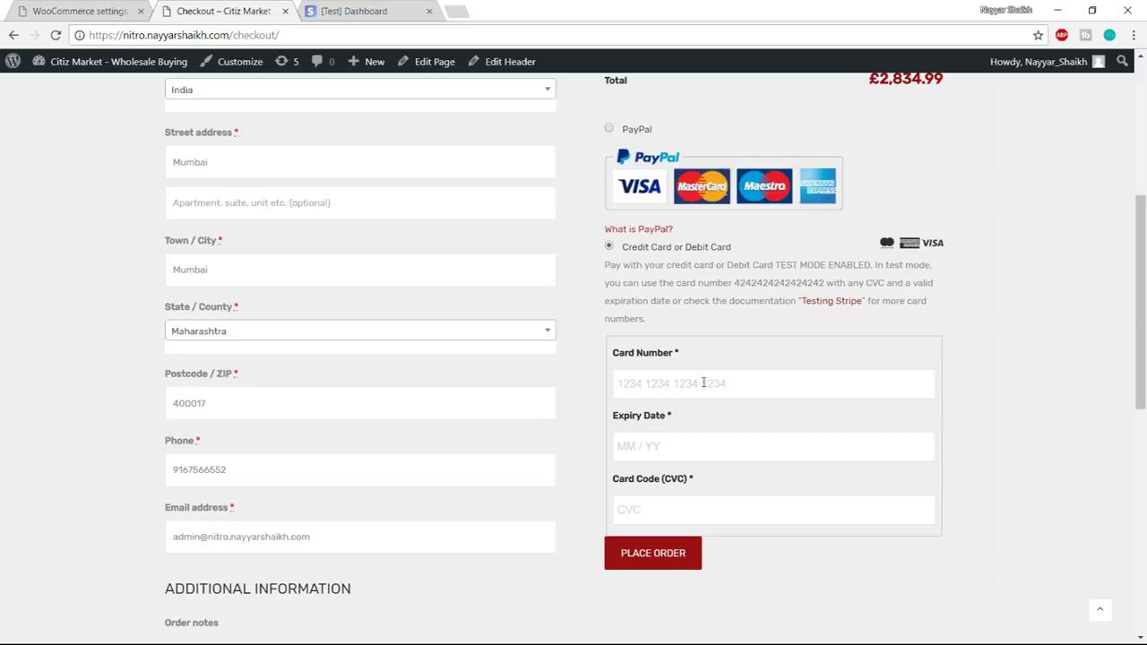
text(4242 4242 4242 4242)
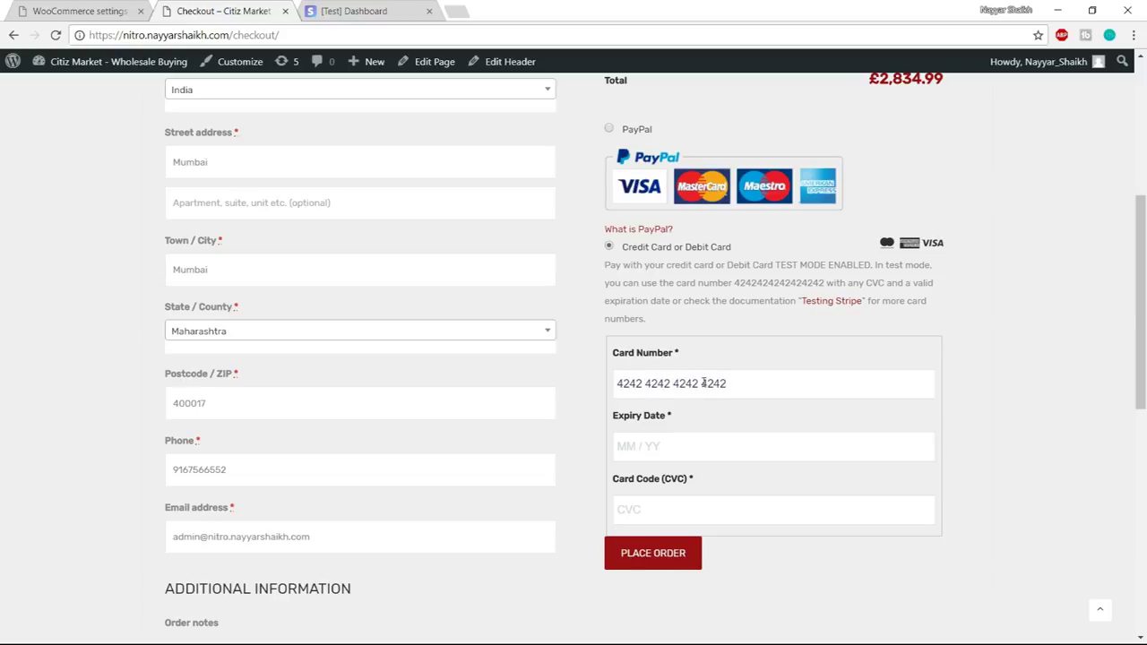
drag(728, 385, 574, 397)
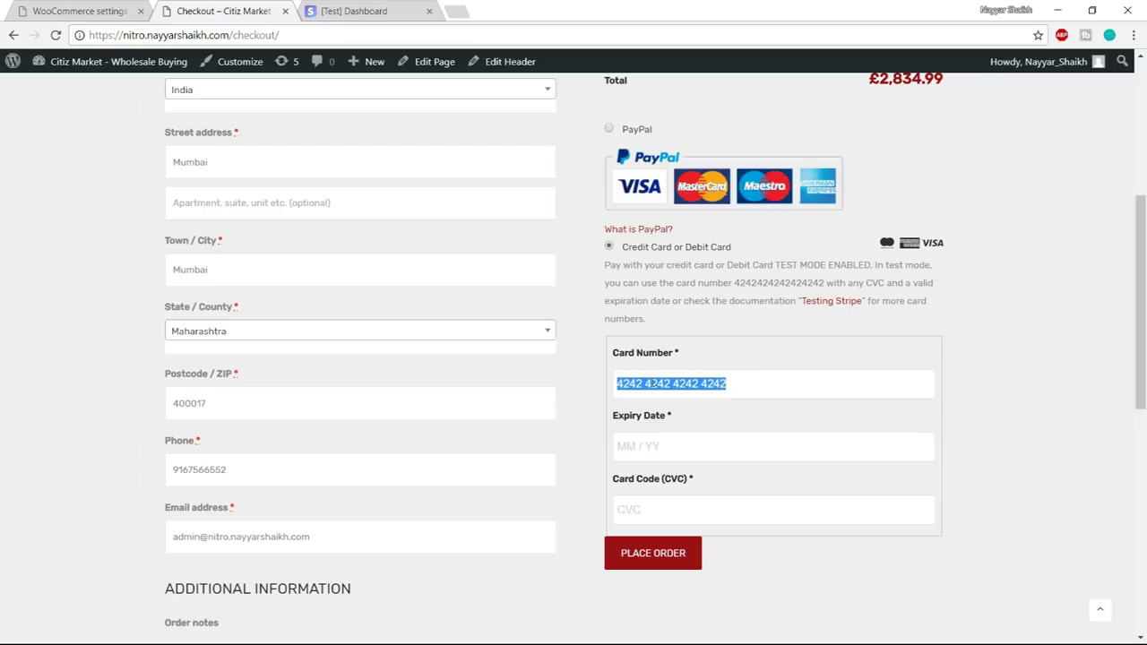
click(731, 428)
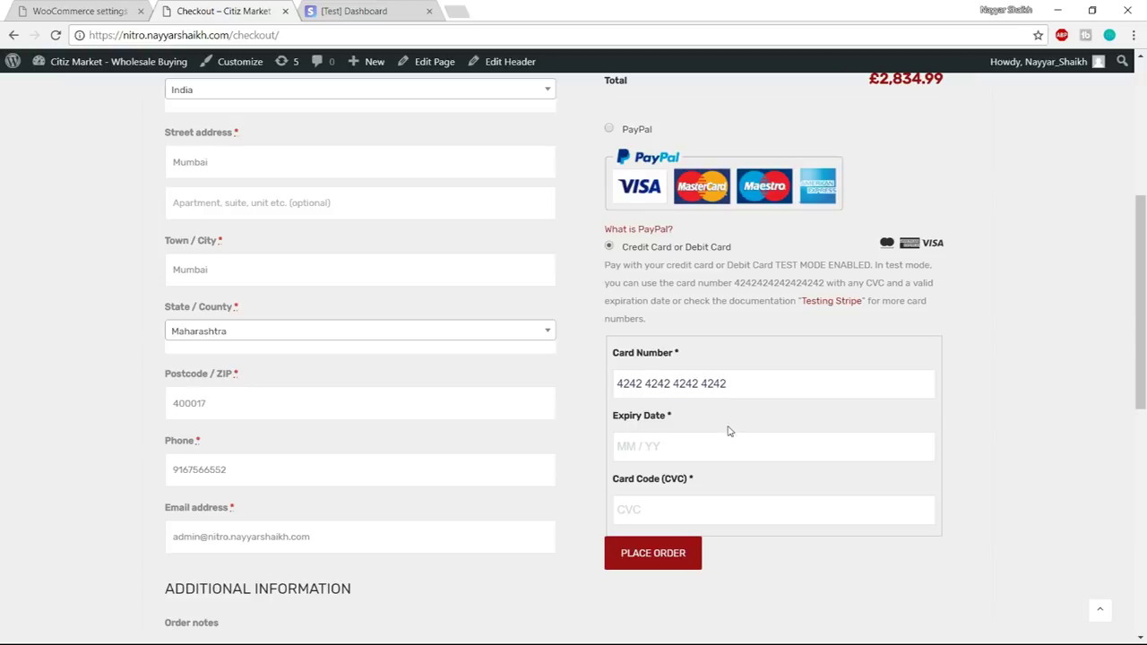
click(740, 446)
text(01 / 24)
click(693, 555)
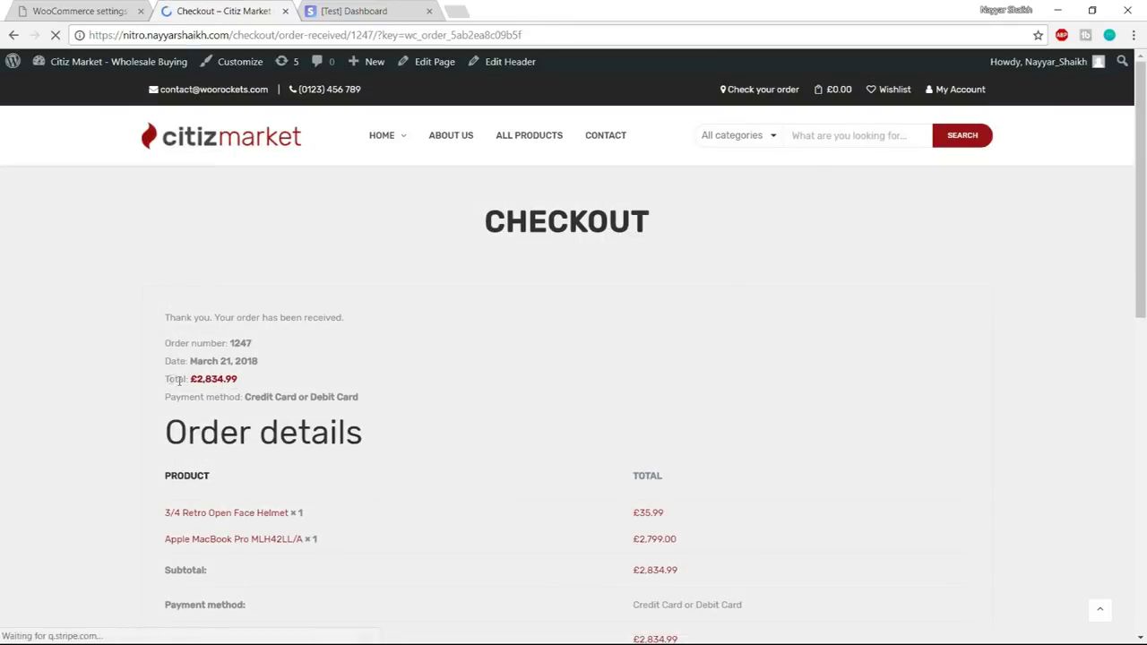
- Review the order-received page's £2,834.99 card-paid total, order details and billing address
drag(166, 379, 237, 379)
click(235, 380)
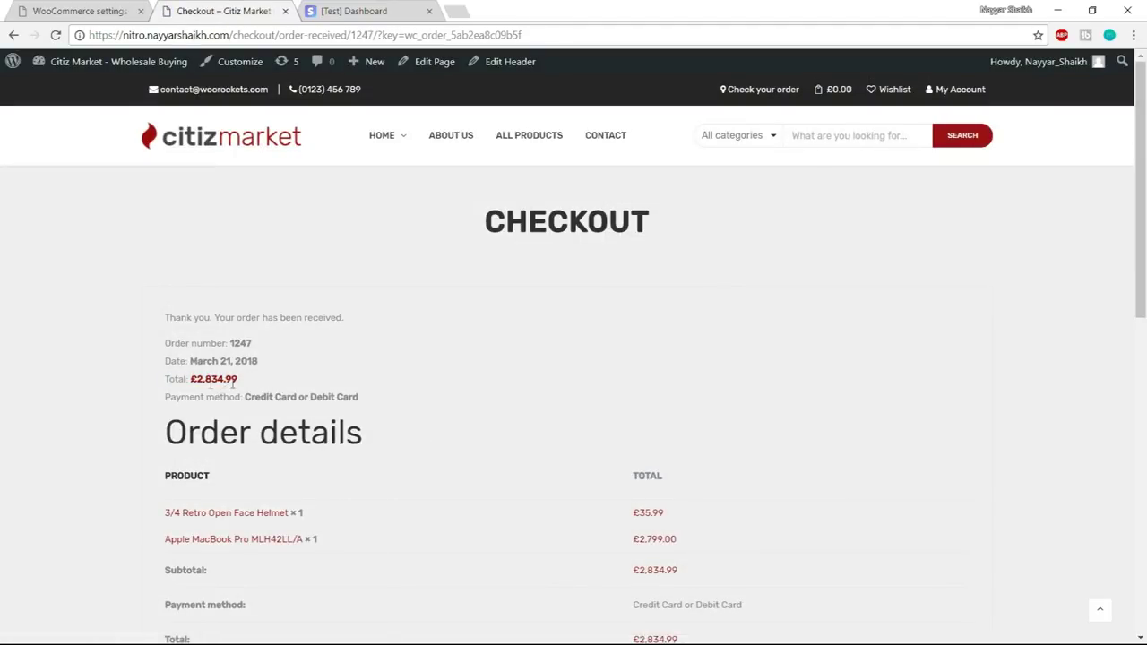
scroll(361, 430, down, 3)
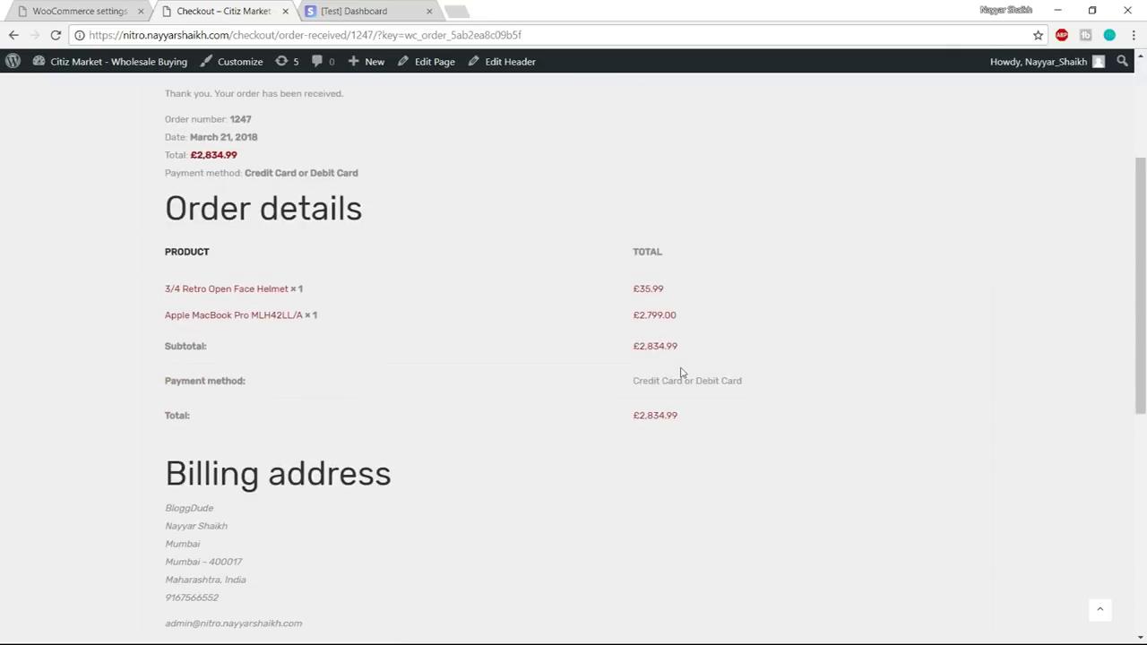
scroll(476, 430, down, 3)
scroll(243, 469, up, 5)
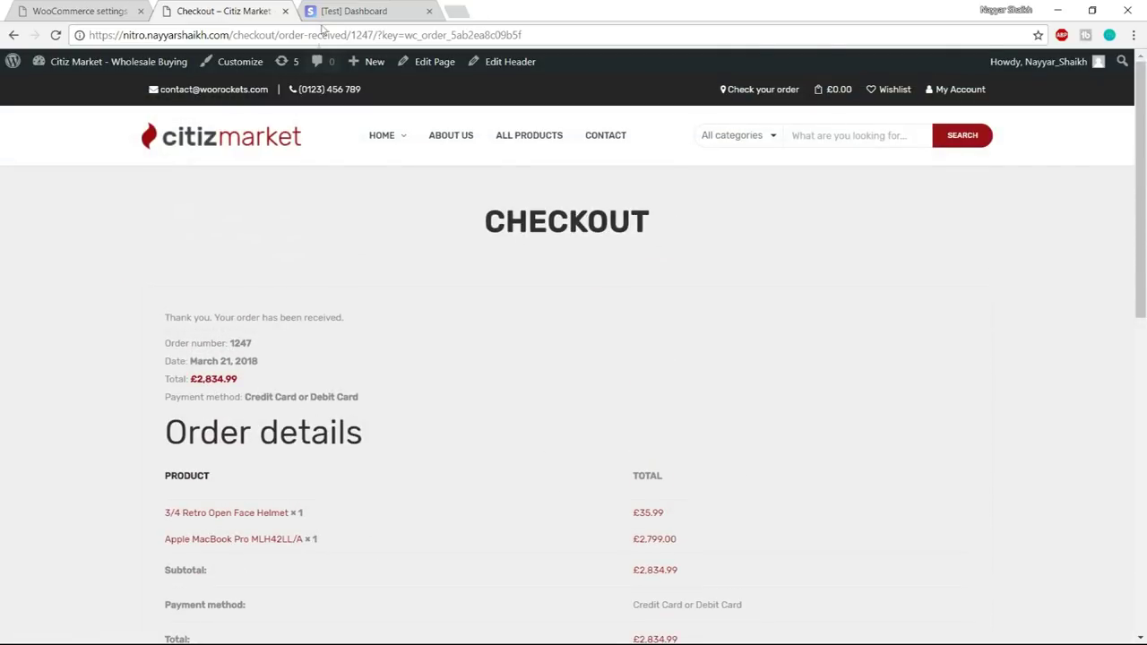
click(333, 10)
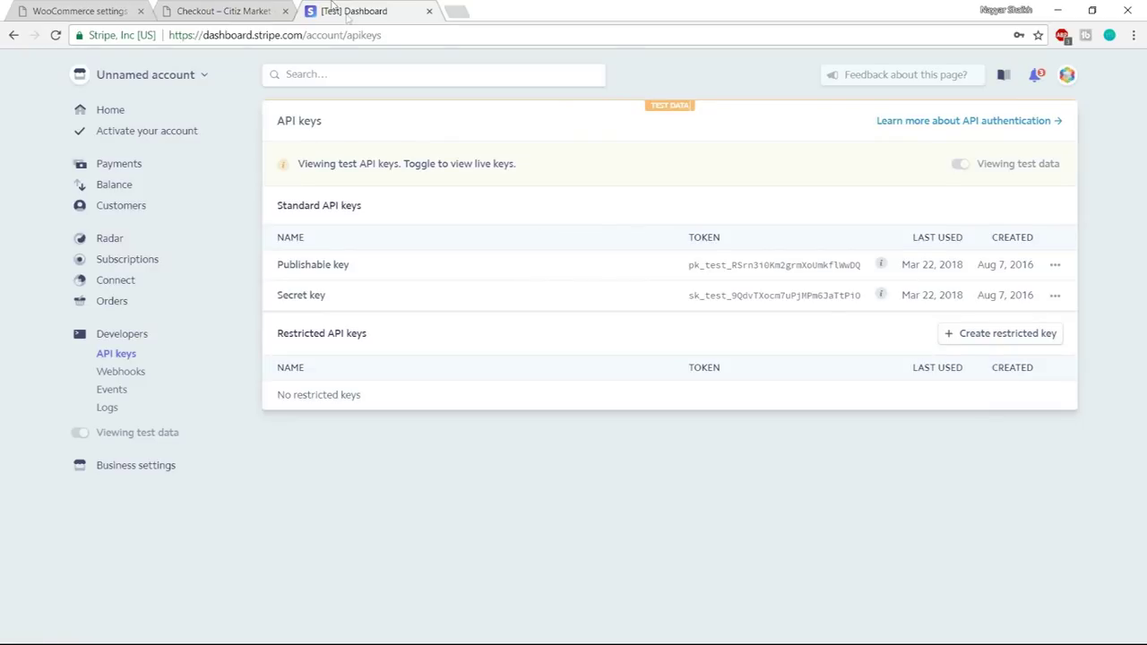
- From the Stripe home page, open Developers > Events to find the successful £2,834.99 test payment
click(111, 110)
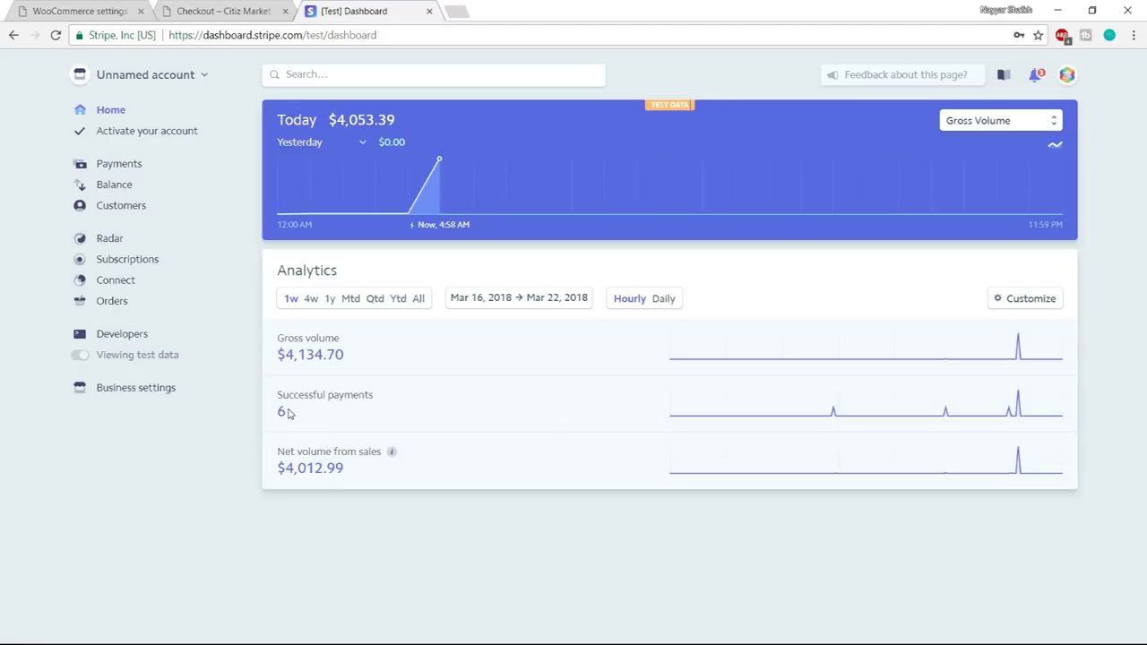
mouse_move(437, 177)
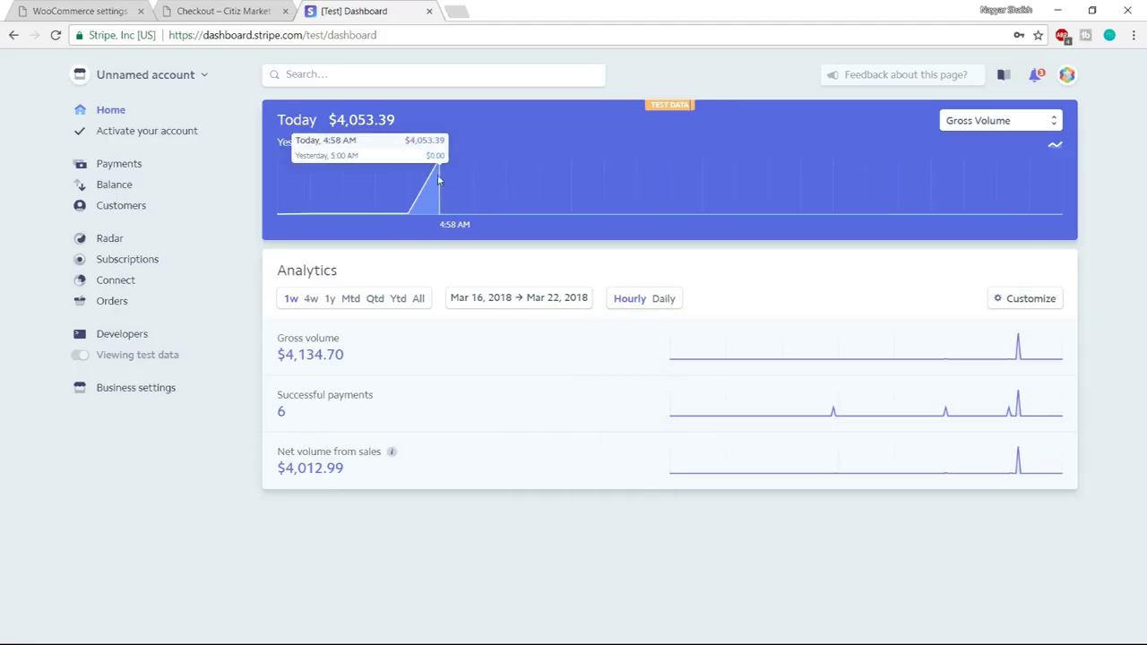
click(130, 334)
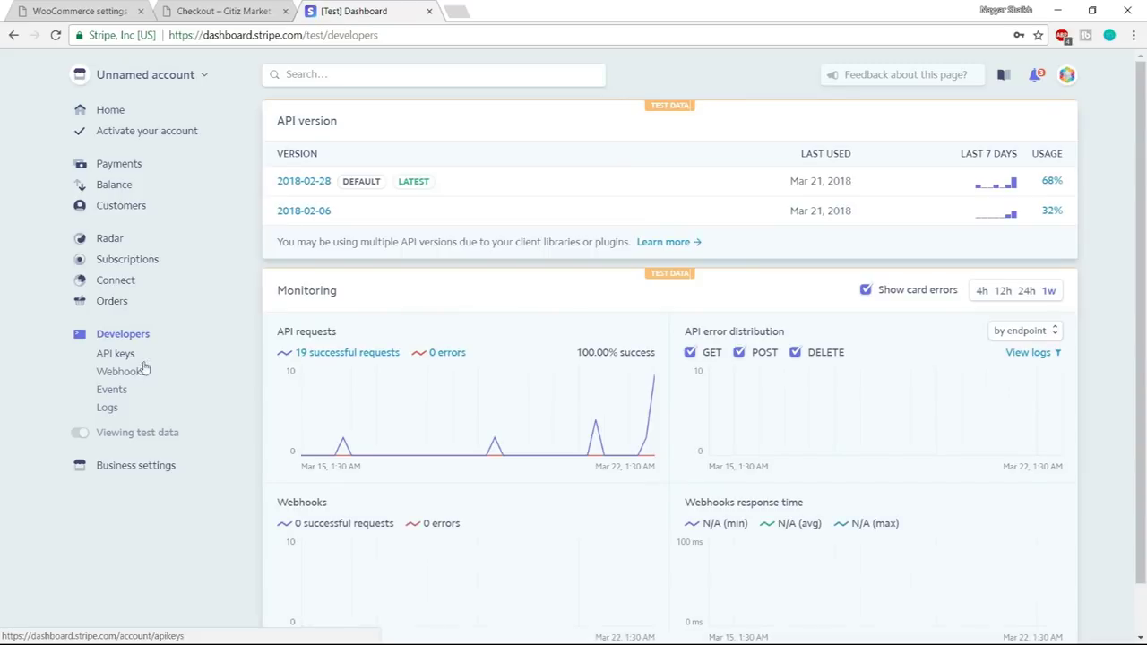
click(112, 389)
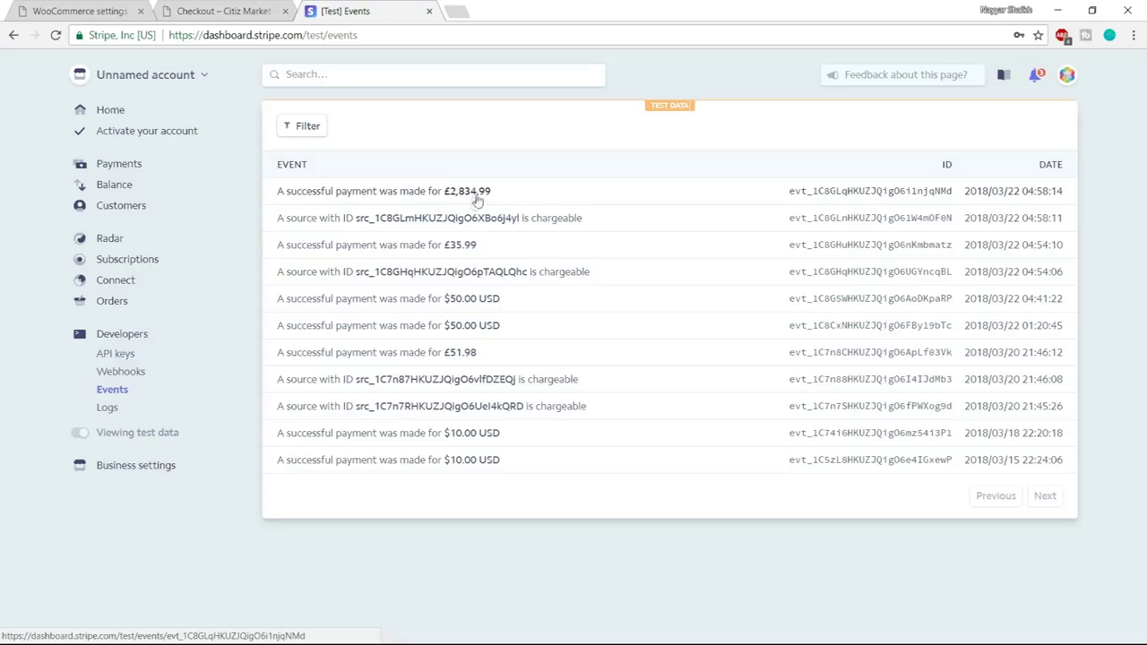
- Go back to the 'Checkout – Citiz Market' tab showing the £2,834.99 order confirmation
click(226, 11)
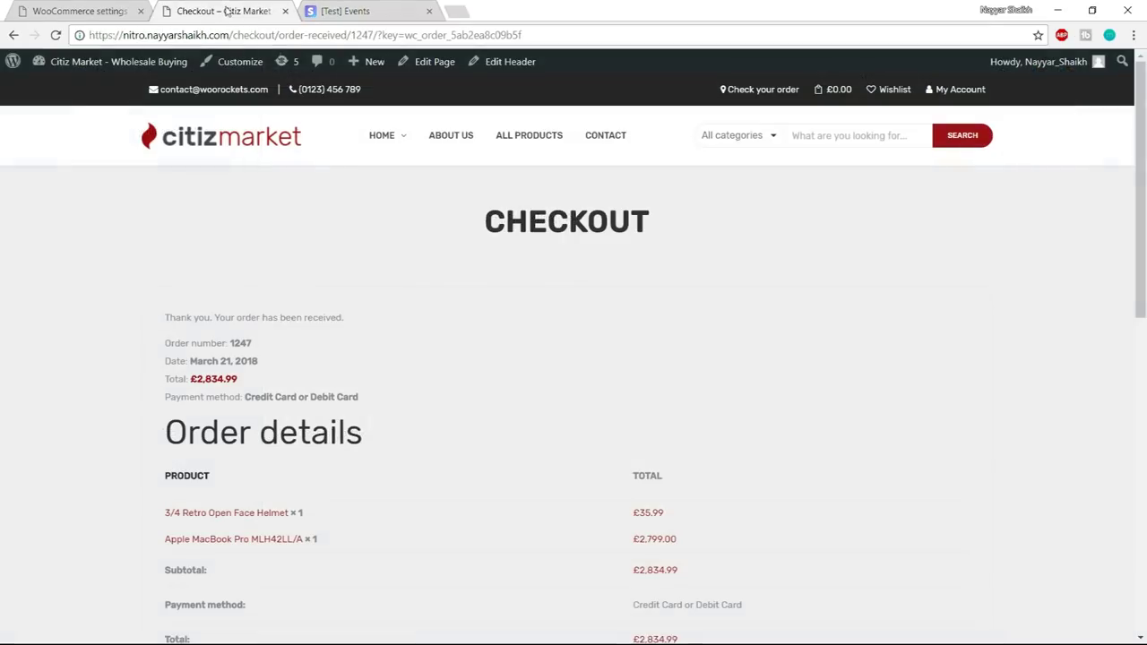